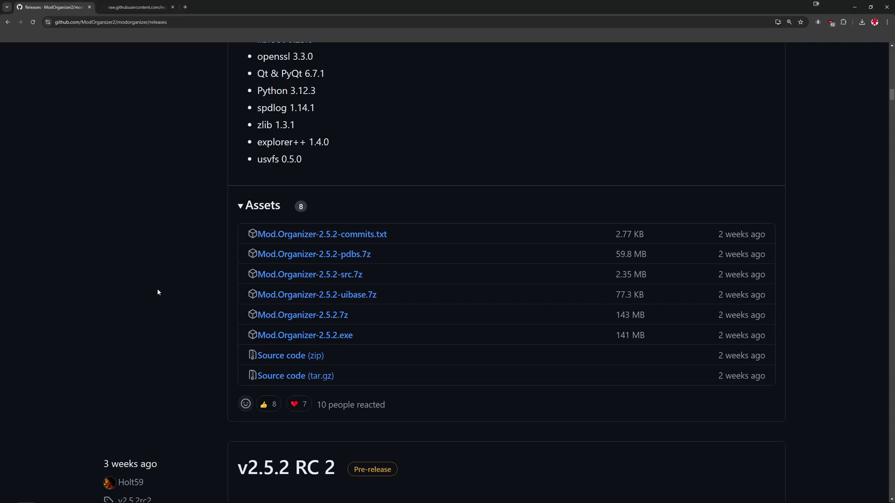
Step: Examine the downloadable assets and updated dependencies of the Mod Organizer 2.5.2 release
{"action": "scroll", "coordinate": [158, 293], "scroll_direction": "down", "scroll_amount": 1}
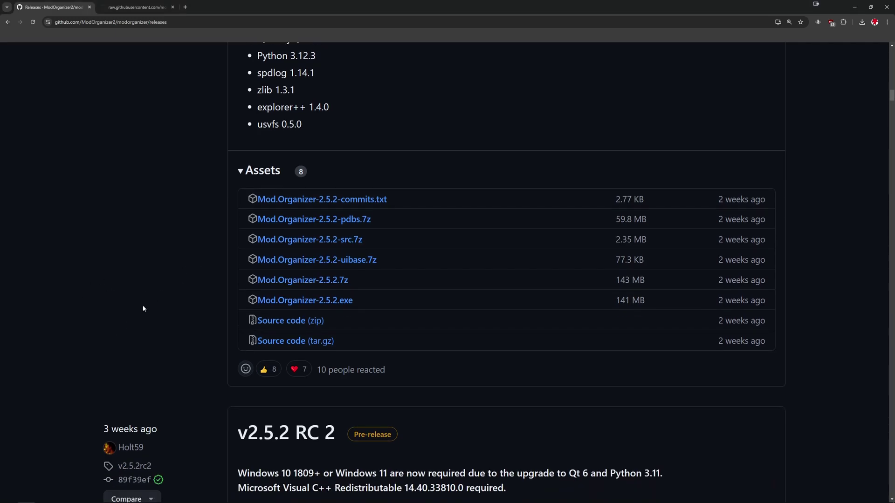
{"action": "scroll", "coordinate": [143, 308], "scroll_direction": "down", "scroll_amount": 2}
{"action": "scroll", "coordinate": [143, 308], "scroll_direction": "up", "scroll_amount": 5}
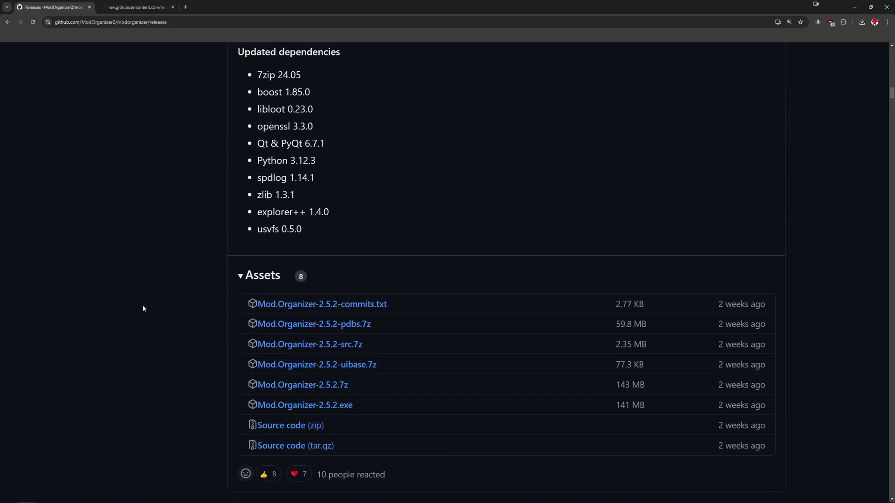
{"action": "scroll", "coordinate": [143, 309], "scroll_direction": "up", "scroll_amount": 2}
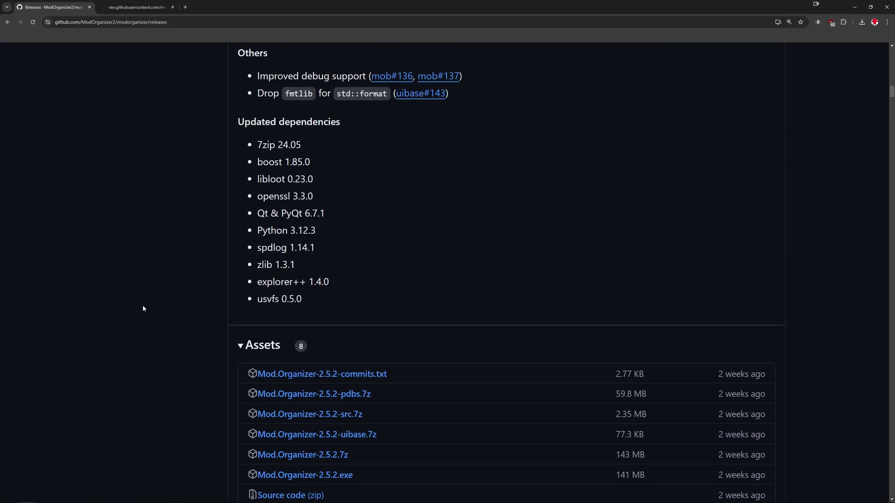
{"action": "scroll", "coordinate": [143, 309], "scroll_direction": "down", "scroll_amount": 5}
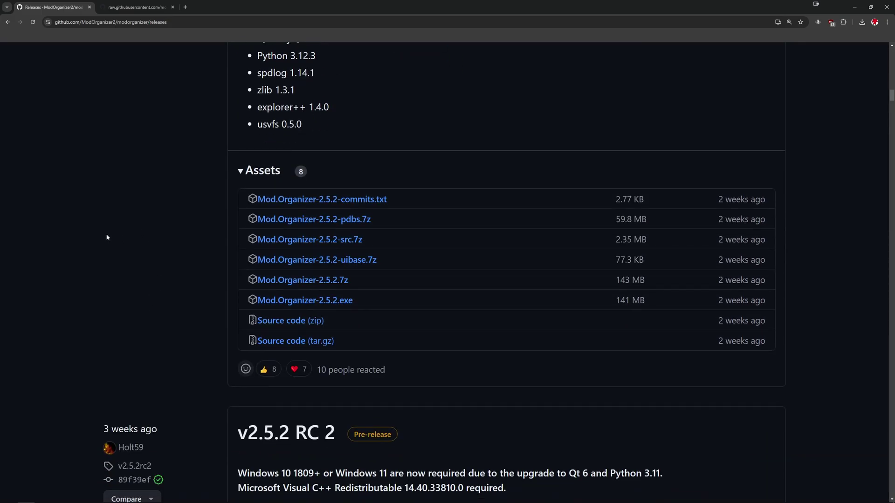
{"action": "scroll", "coordinate": [97, 261], "scroll_direction": "down", "scroll_amount": 4}
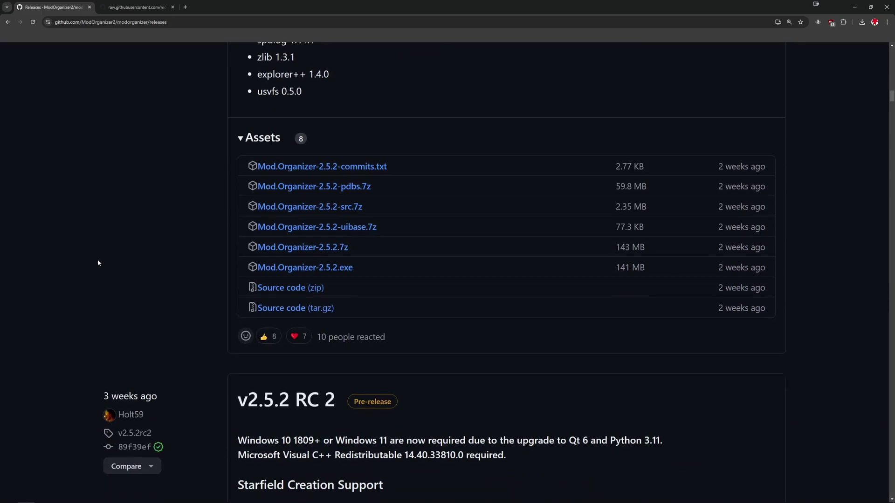
{"action": "scroll", "coordinate": [104, 250], "scroll_direction": "up", "scroll_amount": 5}
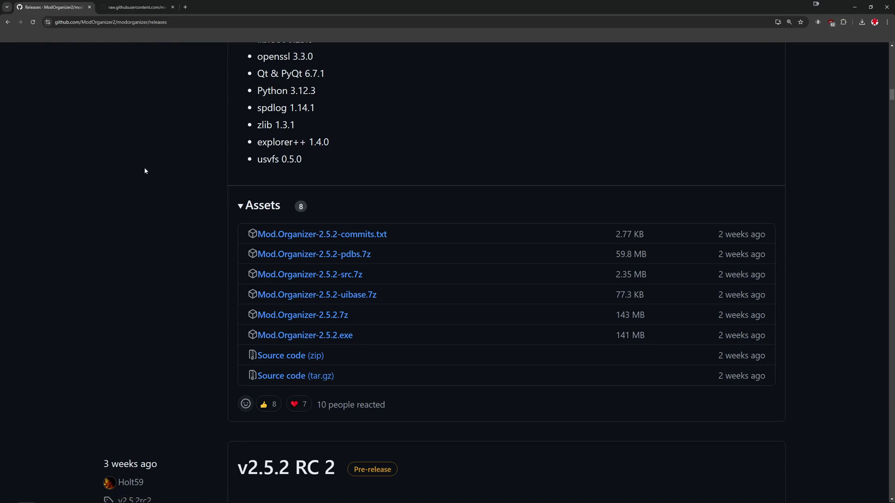
Step: Save the raw Borderlands plugin script page as game_borderlands1.py in the BL1Mods downloads folder
{"action": "left_click", "coordinate": [136, 7]}
{"action": "right_click", "coordinate": [312, 218]}
{"action": "key", "text": "Escape"}
{"action": "right_click", "coordinate": [309, 194]}
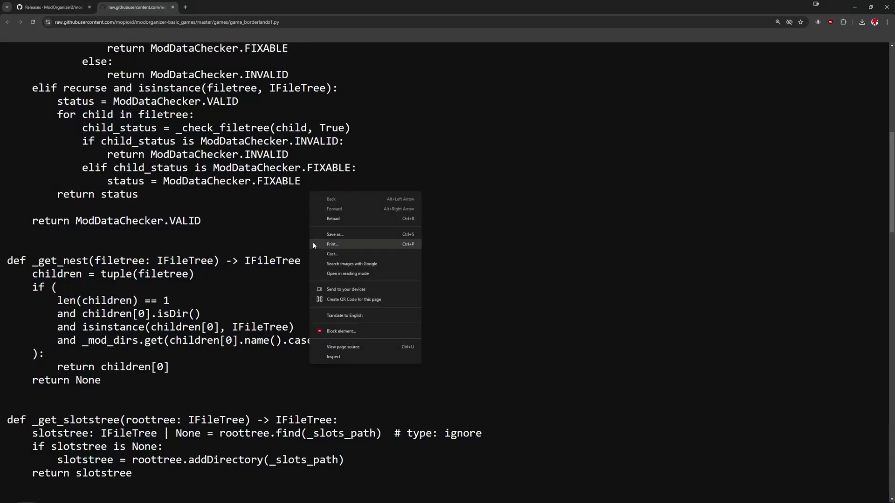
{"action": "left_click", "coordinate": [362, 235]}
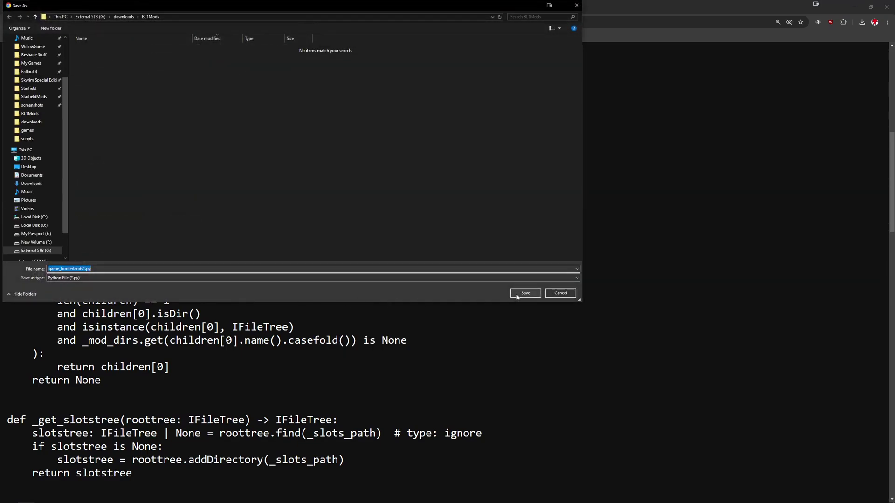
{"action": "left_click", "coordinate": [525, 293]}
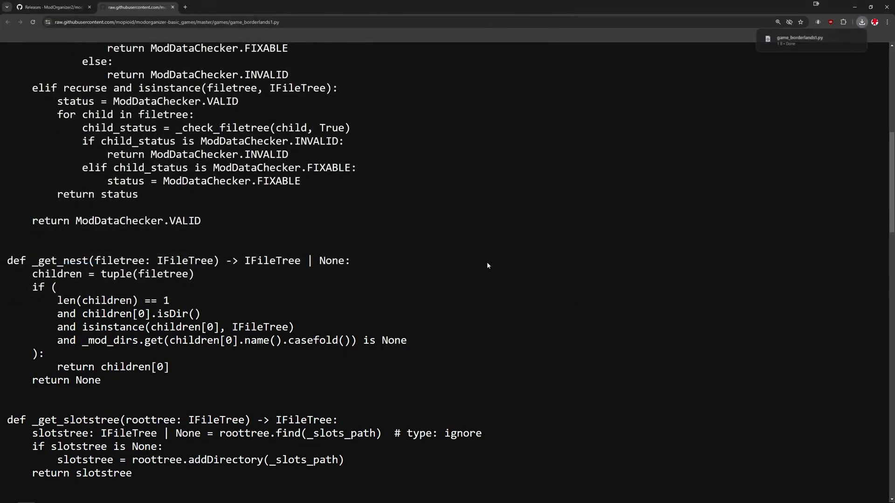
Step: Show game_borderlands1.py in the BL1Mods folder and bring up the MO2 installation folder alongside it
{"action": "left_click", "coordinate": [843, 41]}
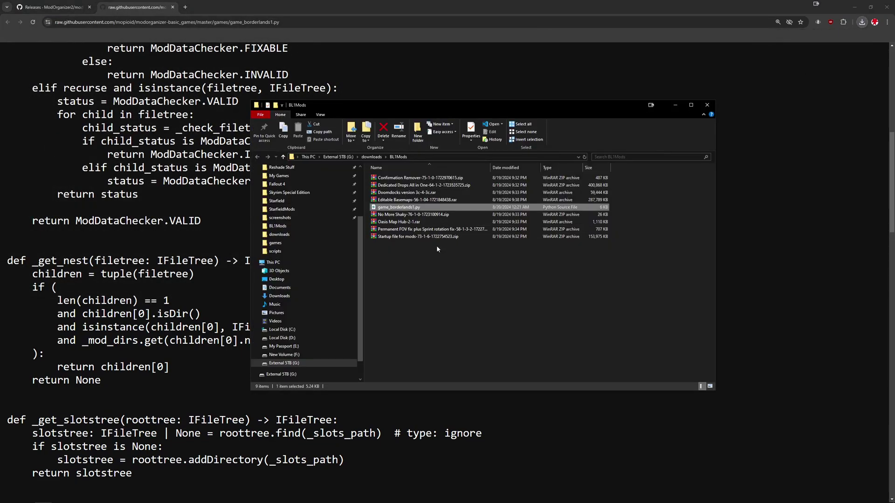
{"action": "right_click", "coordinate": [416, 208]}
{"action": "left_click", "coordinate": [432, 325]}
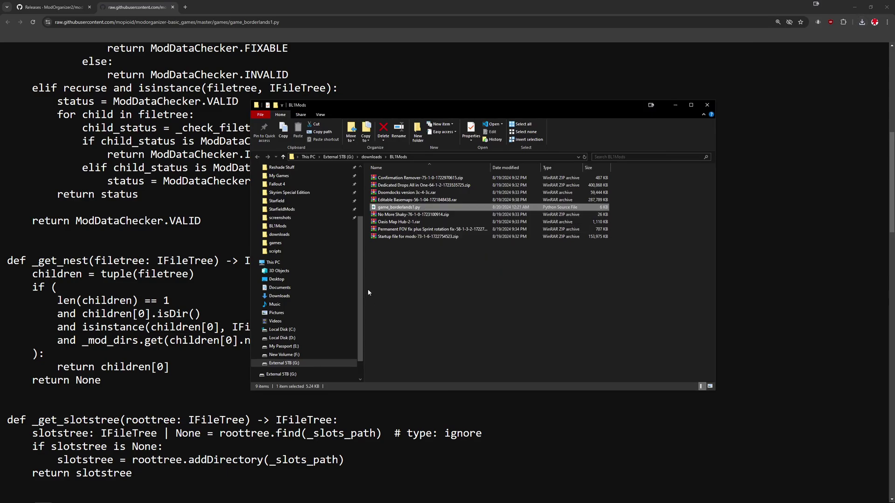
{"action": "right_click", "coordinate": [409, 208]}
{"action": "right_click", "coordinate": [194, 193]}
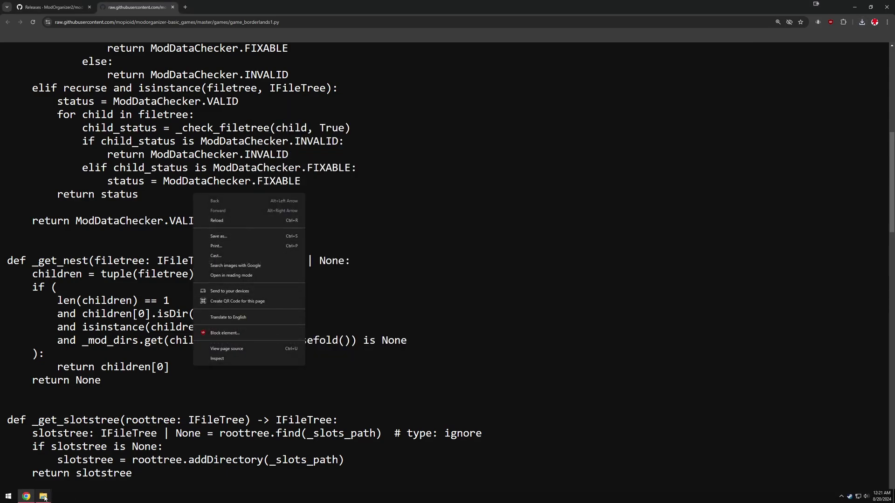
{"action": "left_click", "coordinate": [43, 497]}
{"action": "left_click", "coordinate": [35, 461]}
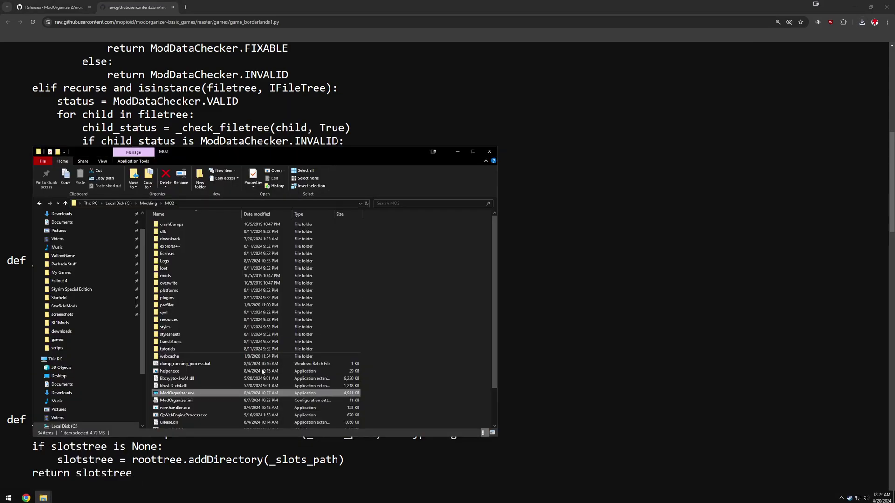
{"action": "left_click", "coordinate": [43, 497]}
{"action": "left_click", "coordinate": [105, 462]}
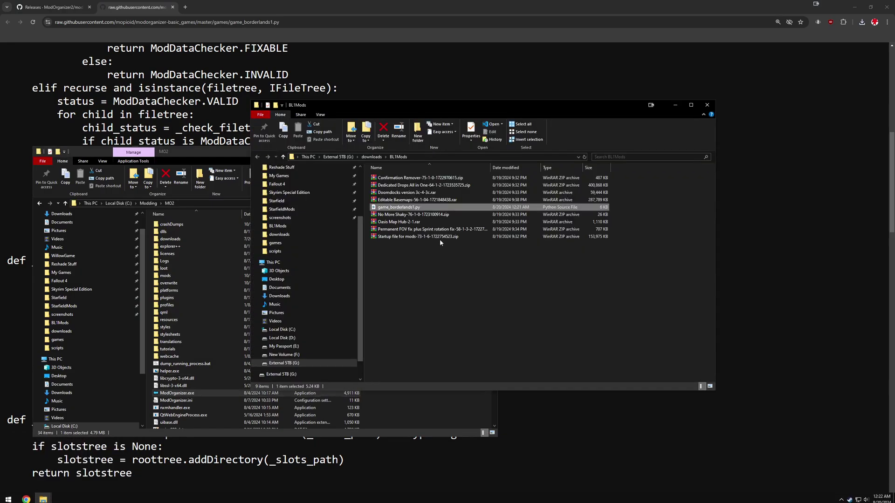
Step: Move game_borderlands1.py from BL1Mods into MO2's plugins\basic_games\games folder, replace the existing copy and refresh the folder
{"action": "right_click", "coordinate": [411, 208]}
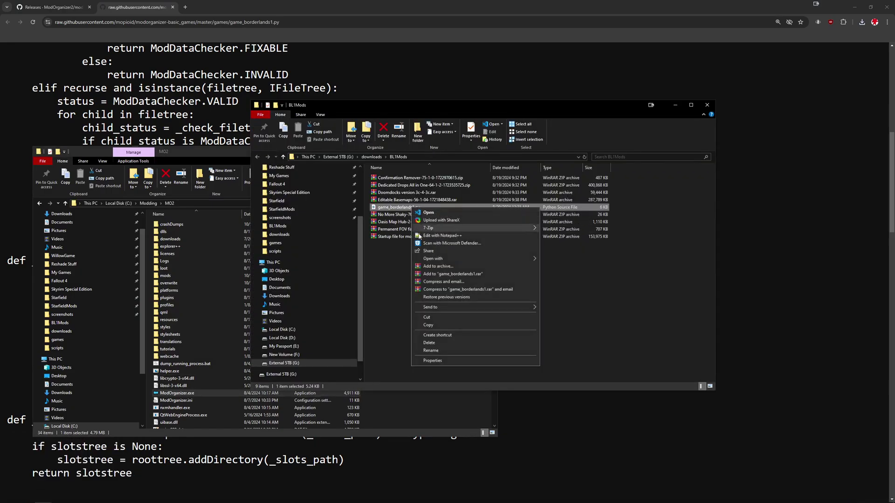
{"action": "left_click", "coordinate": [437, 317]}
{"action": "left_click", "coordinate": [414, 419]}
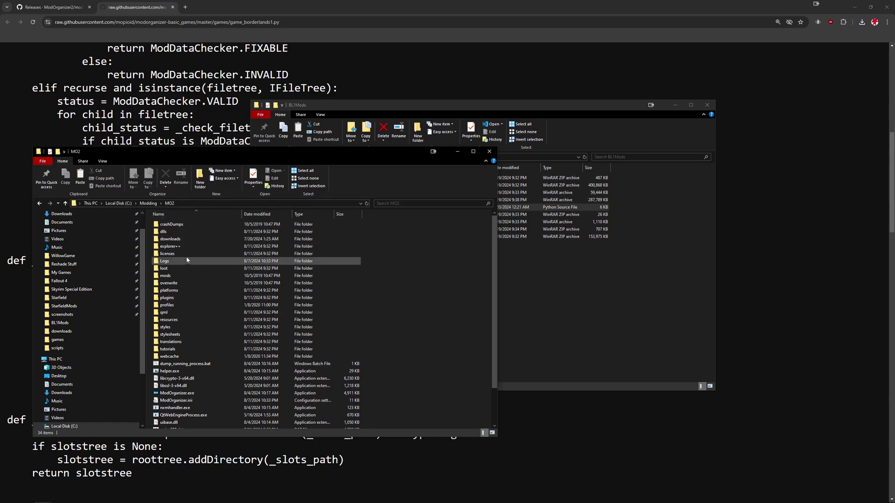
{"action": "double_click", "coordinate": [187, 298]}
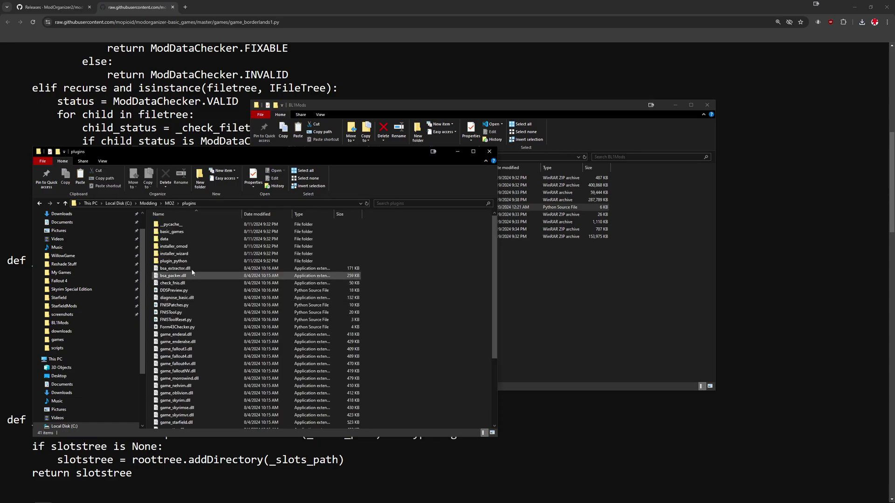
{"action": "double_click", "coordinate": [203, 231]}
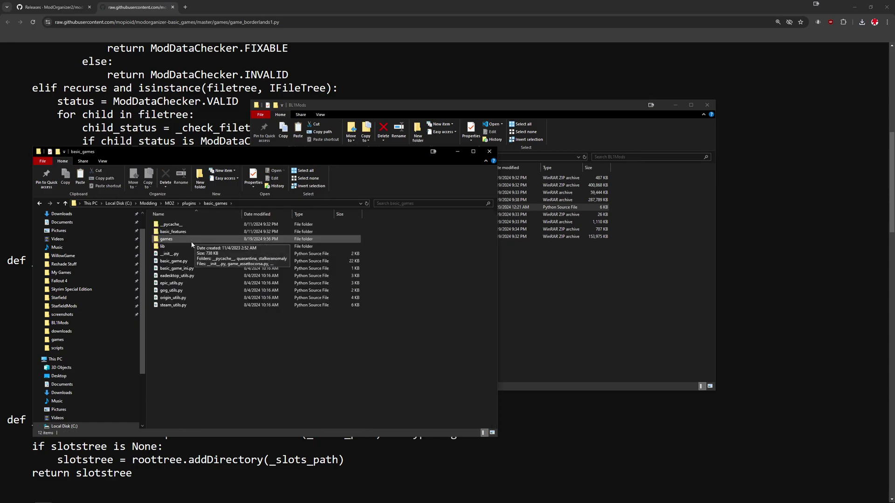
{"action": "double_click", "coordinate": [191, 241]}
{"action": "right_click", "coordinate": [424, 282]}
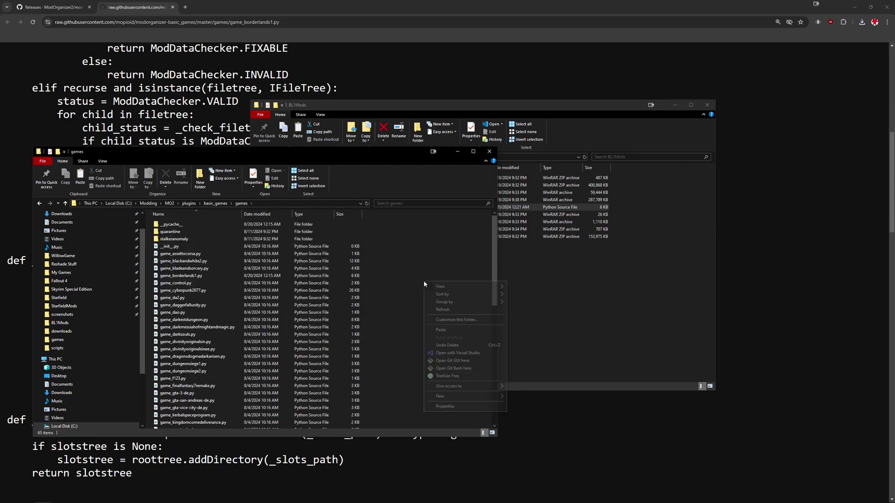
{"action": "left_click", "coordinate": [448, 330]}
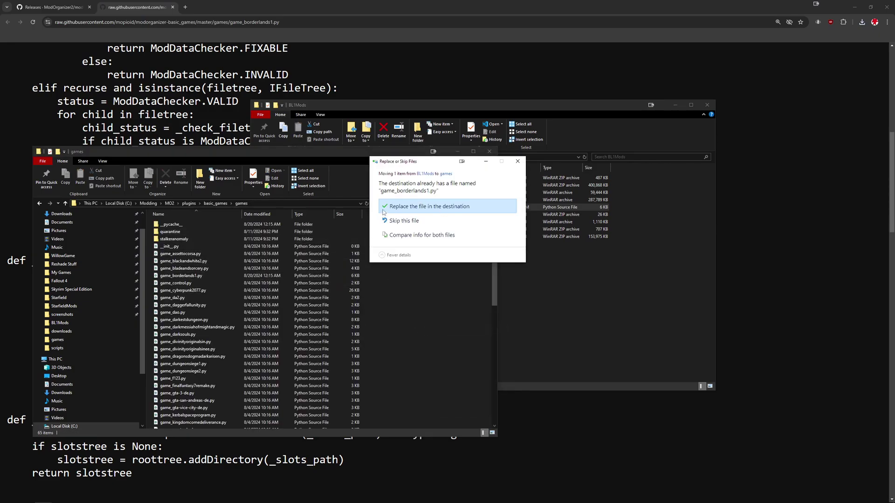
{"action": "left_click", "coordinate": [403, 209]}
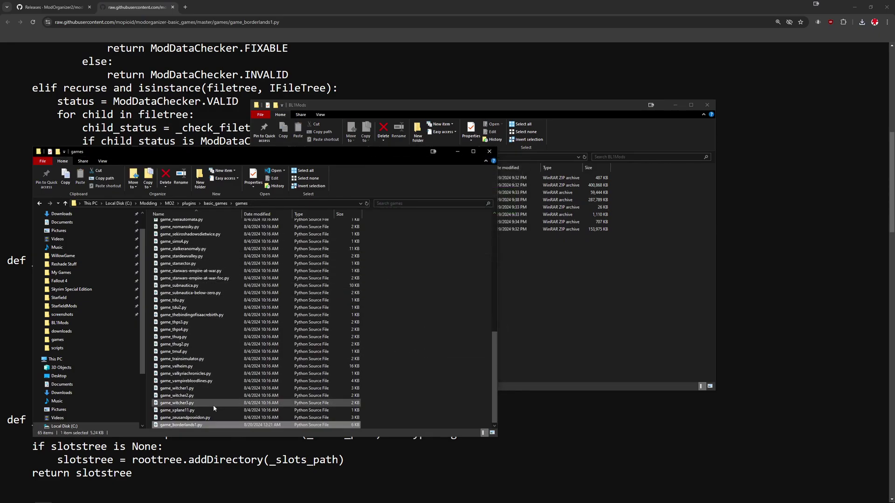
{"action": "left_click", "coordinate": [366, 204]}
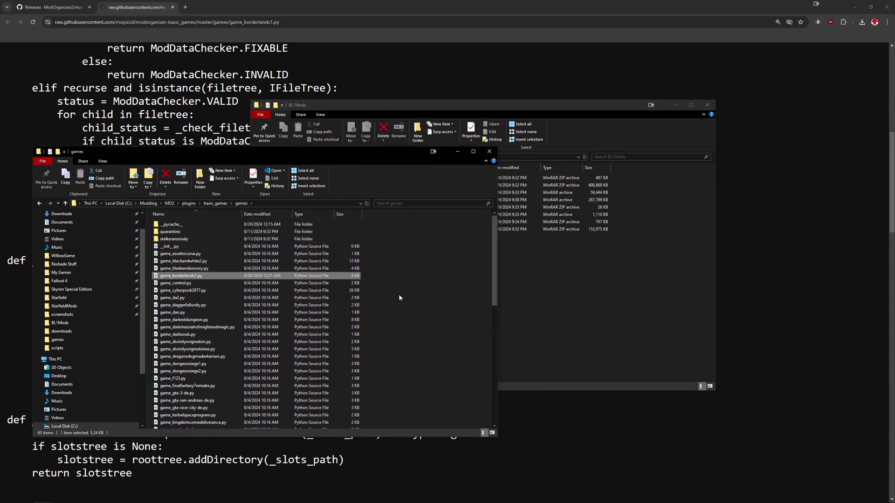
Step: Close the plugin games folder window and launch Mod Organizer
{"action": "left_click", "coordinate": [490, 151]}
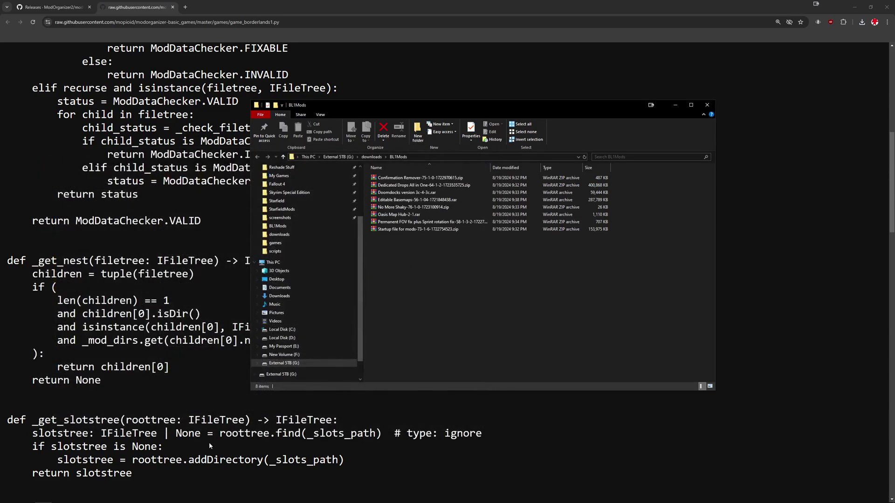
{"action": "key", "text": "super"}
{"action": "type", "text": "mod"}
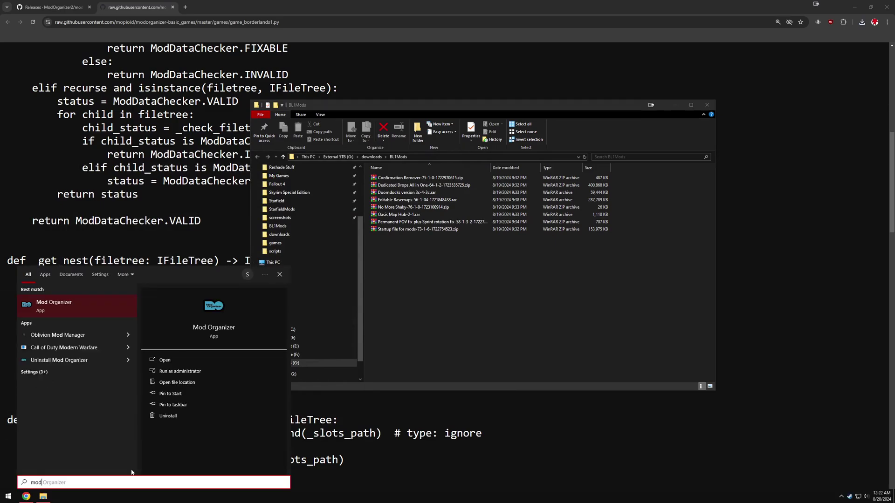
{"action": "key", "text": "Return"}
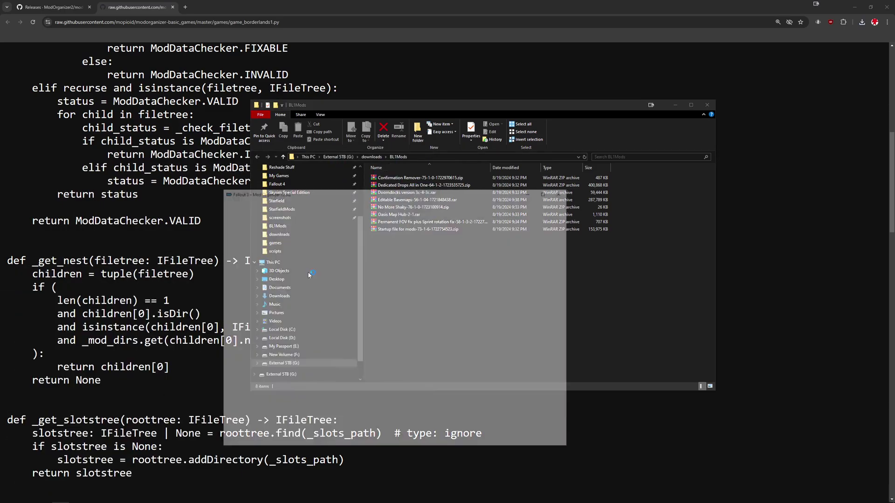
Step: Start creating a new global instance from the instance manager
{"action": "left_click", "coordinate": [228, 212]}
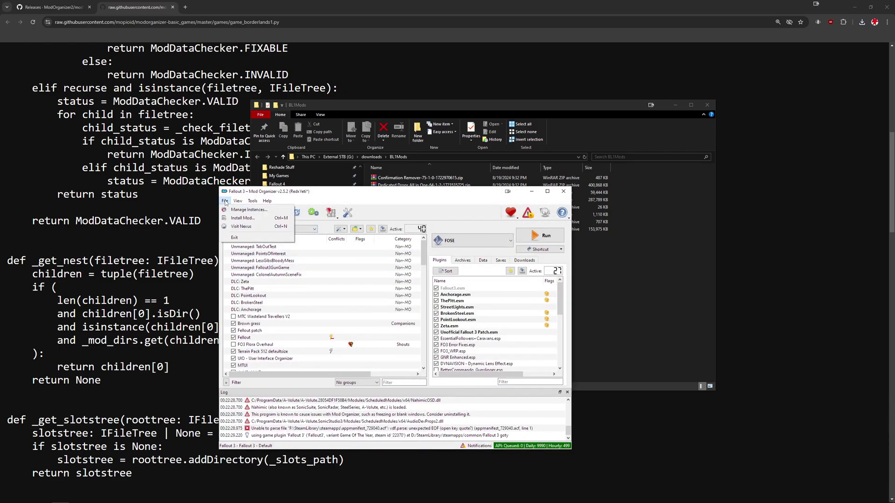
{"action": "left_click", "coordinate": [270, 217]}
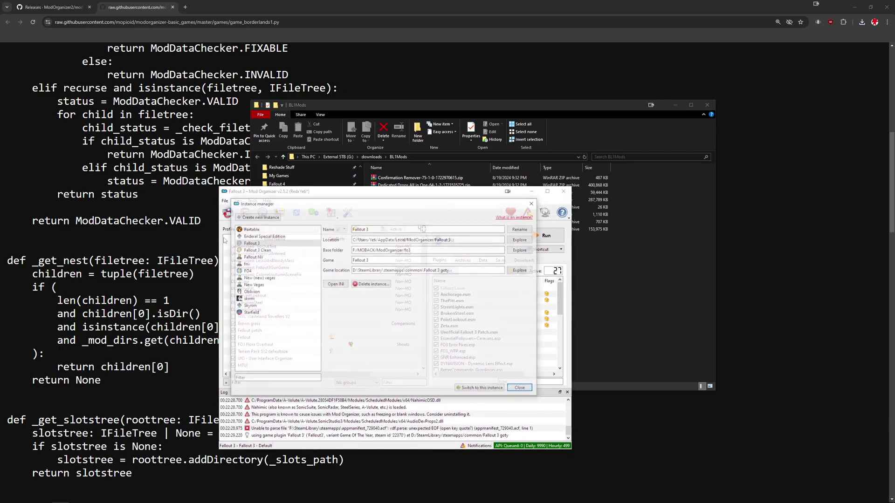
{"action": "left_click", "coordinate": [268, 218]}
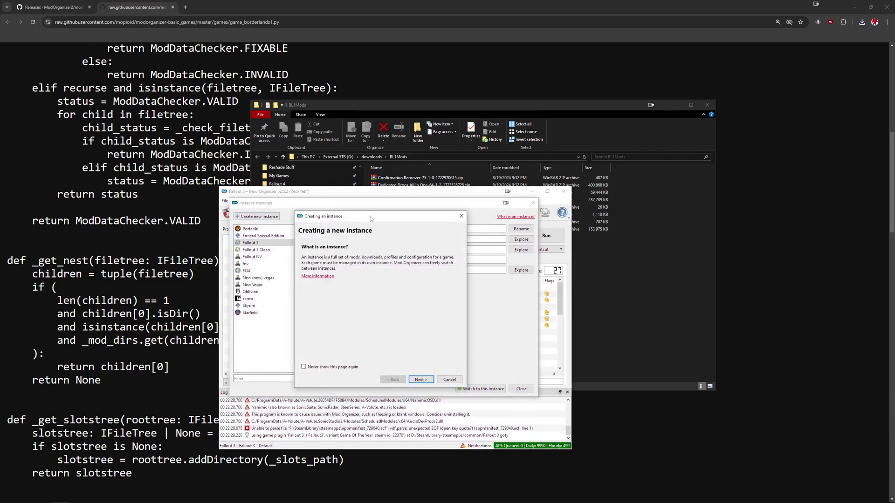
{"action": "left_click", "coordinate": [428, 381]}
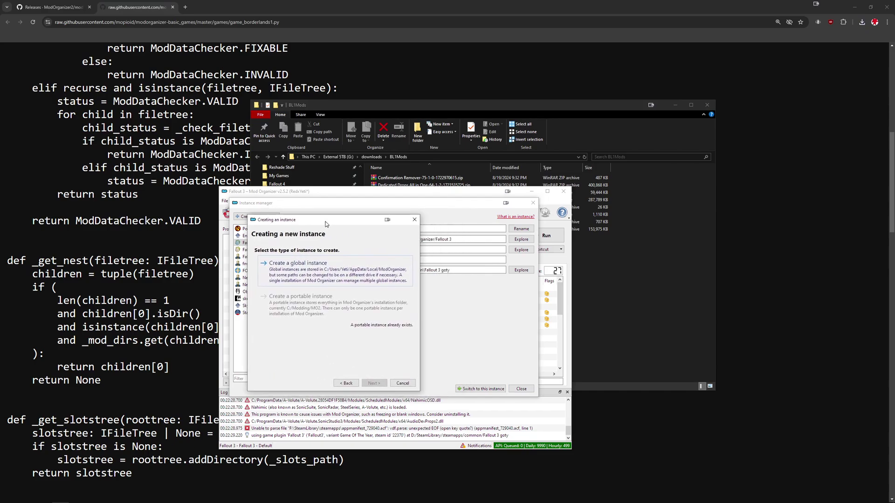
{"action": "left_click", "coordinate": [319, 262]}
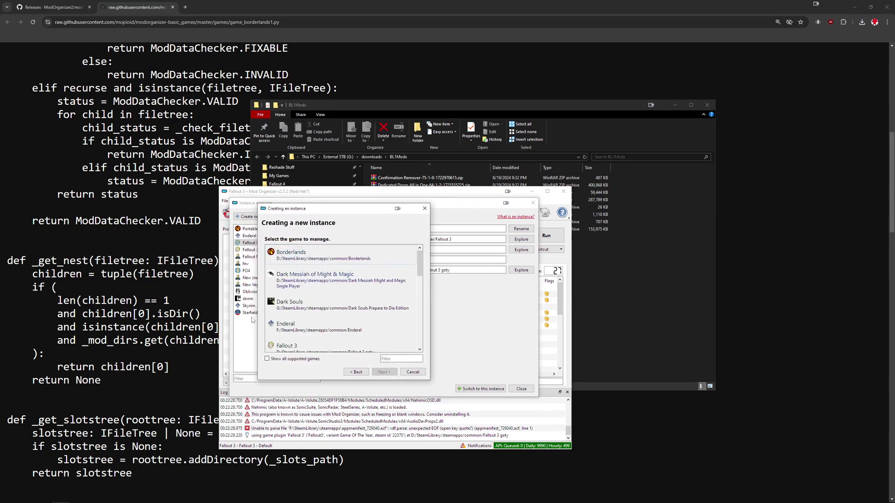
Step: Select Borderlands as the managed game, keep the instance name Borderlands and accept the default profile settings
{"action": "left_click", "coordinate": [320, 257]}
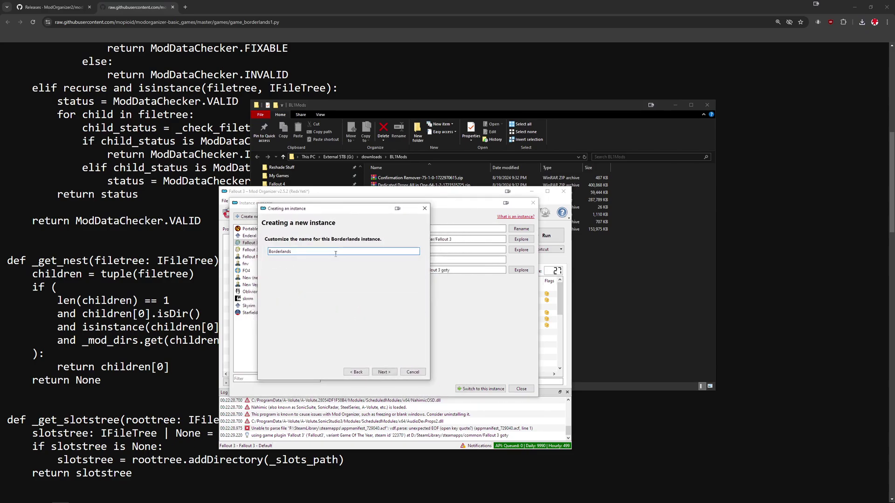
{"action": "left_click", "coordinate": [382, 372]}
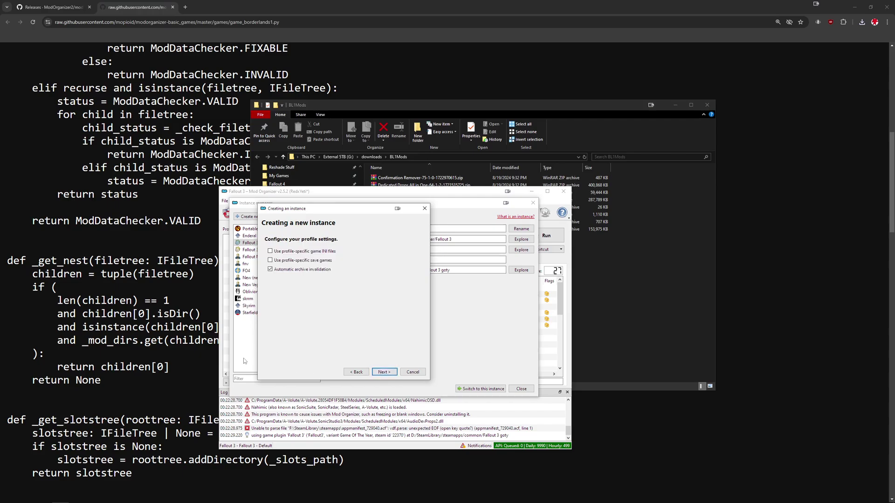
{"action": "left_click", "coordinate": [385, 372]}
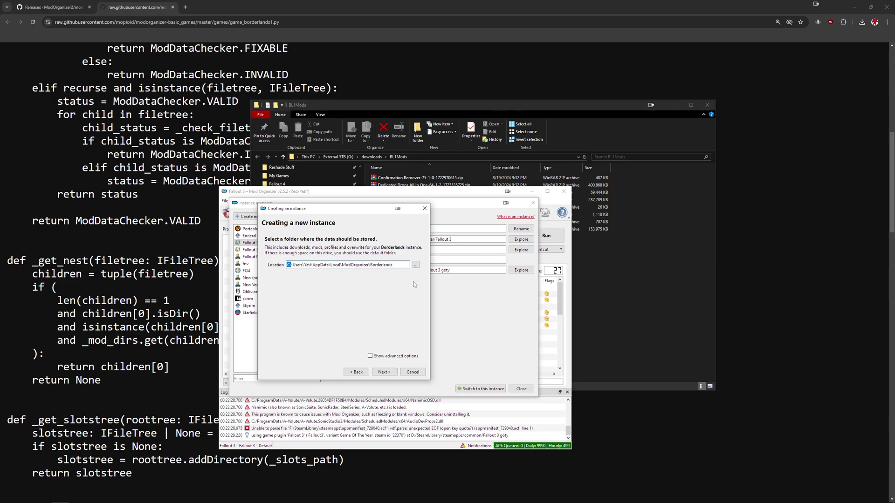
{"action": "left_click_drag", "start_coordinate": [390, 267], "coordinate": [276, 264]}
{"action": "left_click", "coordinate": [416, 265]}
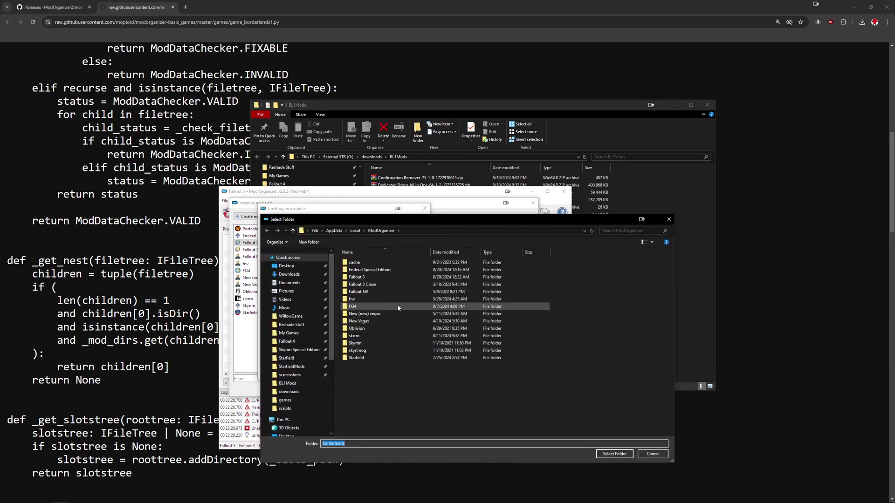
{"action": "left_click", "coordinate": [646, 454]}
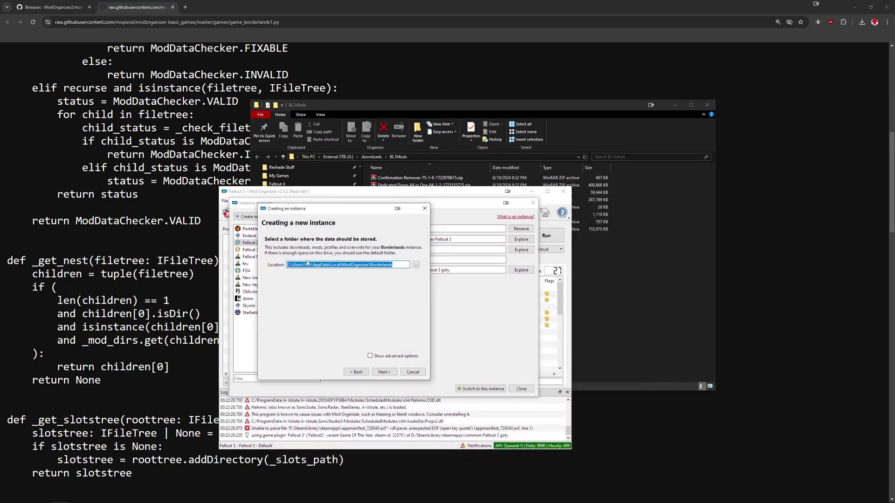
Step: Set the new instance's data location to G:\BL1Mods and finish creating it with launching enabled
{"action": "left_click", "coordinate": [418, 266]}
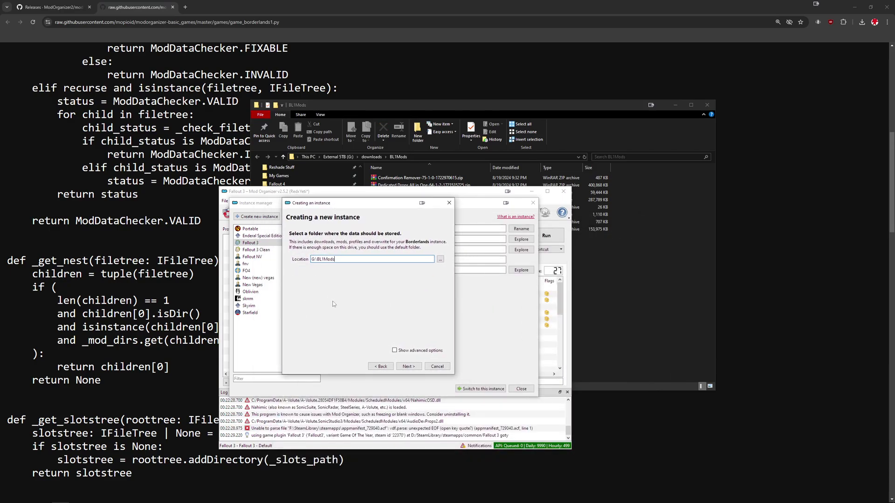
{"action": "left_click", "coordinate": [398, 366]}
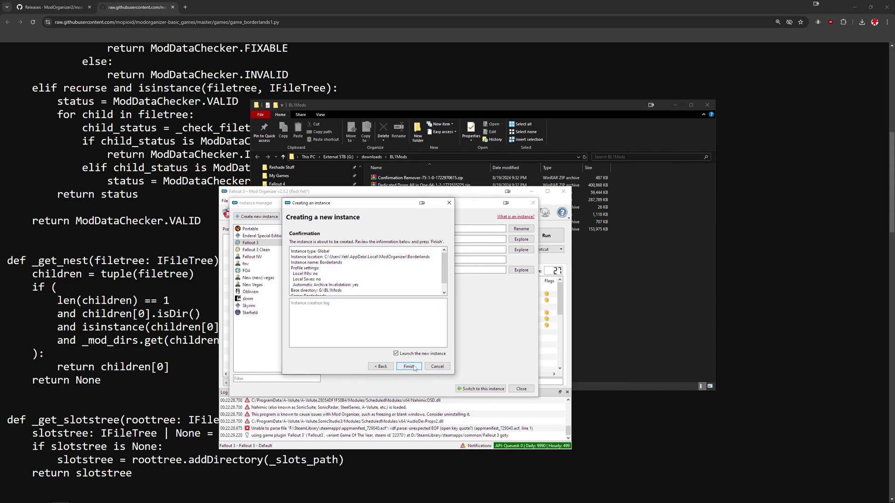
{"action": "left_click", "coordinate": [411, 367]}
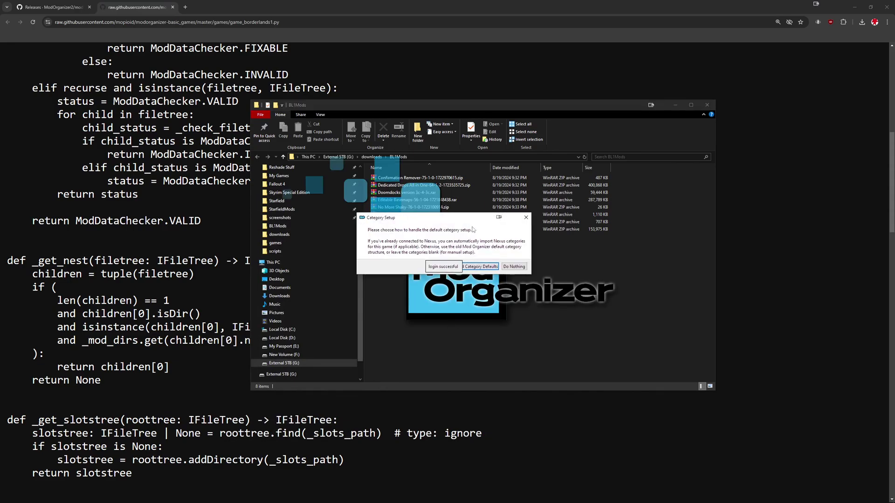
Step: Skip the default category setup for the Borderlands instance and reposition its main window
{"action": "left_click", "coordinate": [515, 267]}
{"action": "left_click_drag", "start_coordinate": [538, 125], "coordinate": [492, 164]}
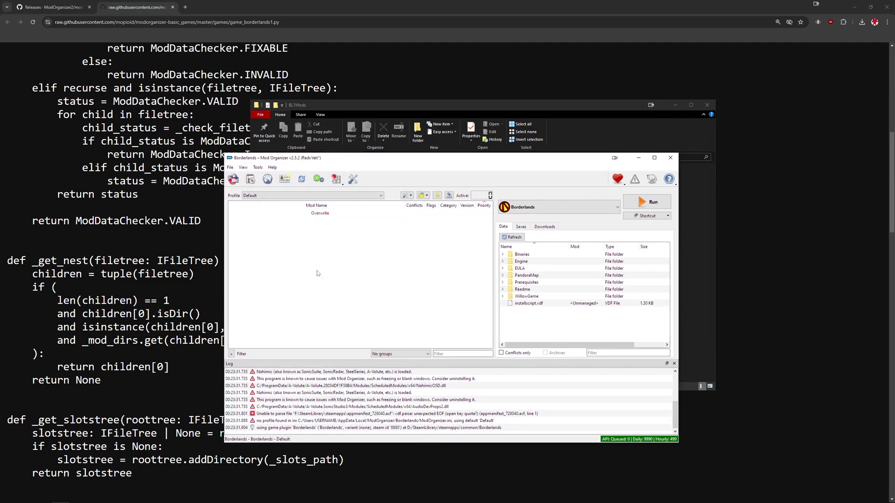
{"action": "left_click_drag", "start_coordinate": [376, 161], "coordinate": [358, 171]}
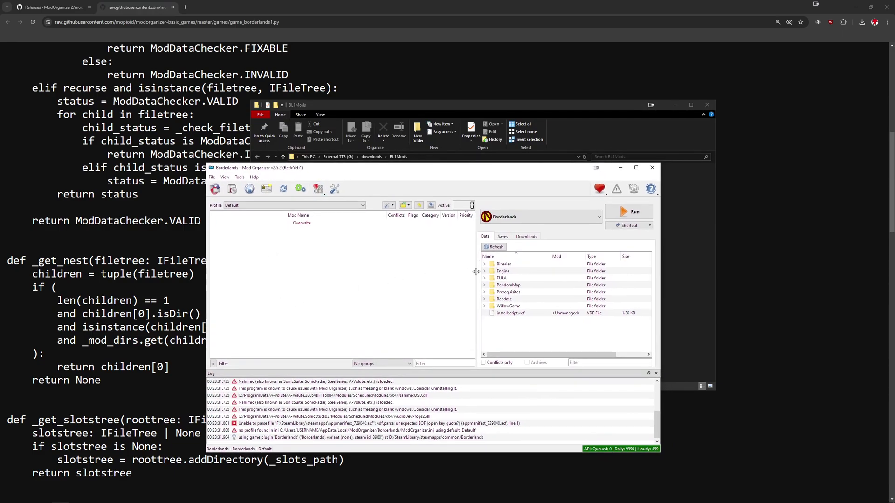
Step: Install Editable Basemaps-56-1-04-1721848438.rar from downloads\BL1Mods under the name Editable Basemaps and enable the mod
{"action": "left_click", "coordinate": [389, 206]}
{"action": "left_click", "coordinate": [390, 222]}
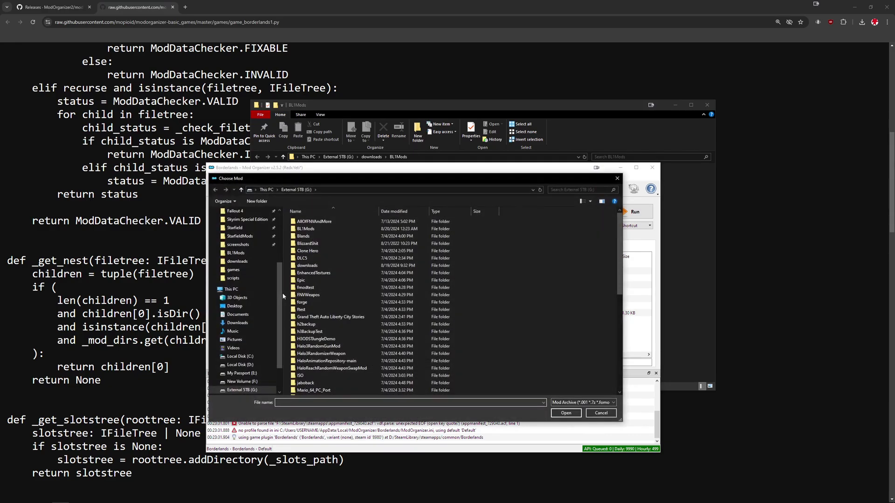
{"action": "double_click", "coordinate": [320, 229]}
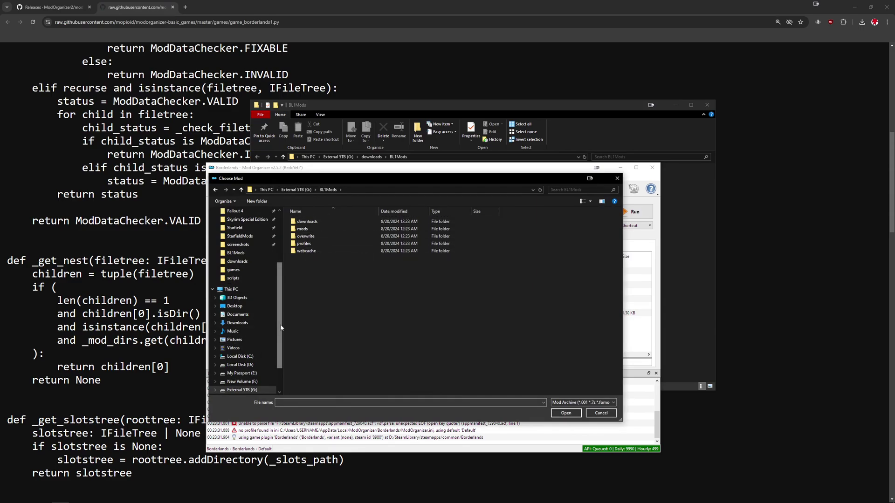
{"action": "left_click", "coordinate": [257, 254]}
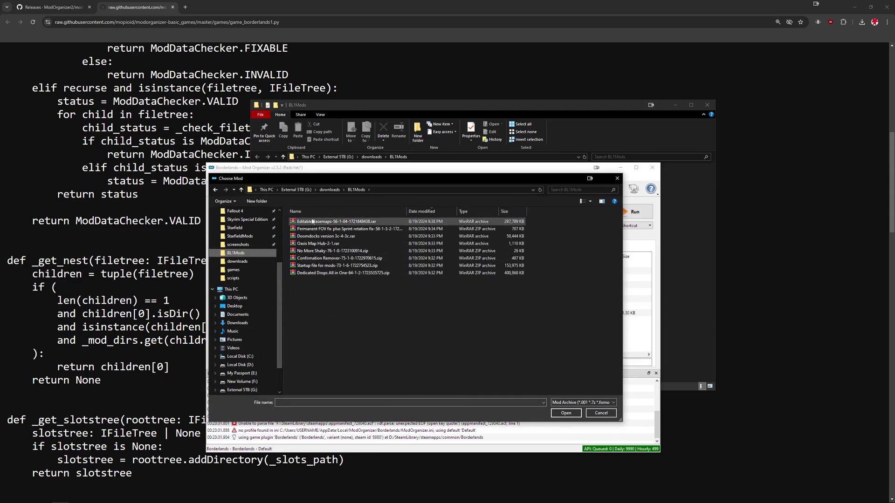
{"action": "left_click", "coordinate": [354, 222]}
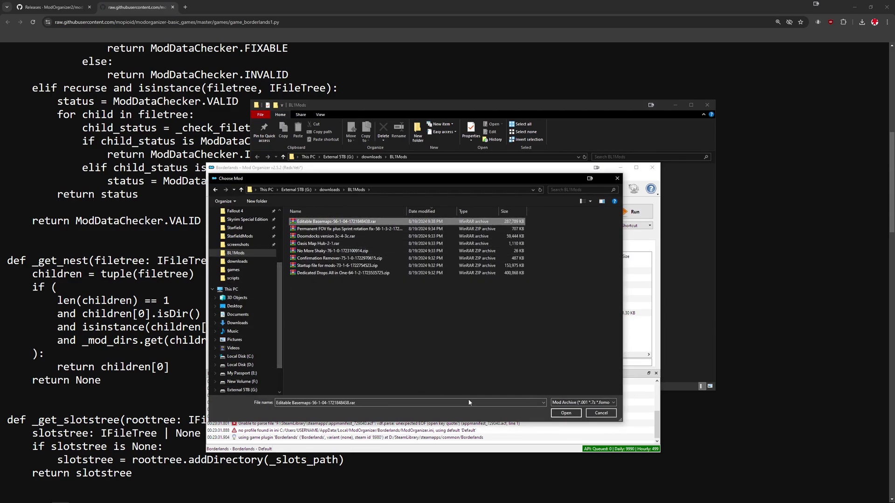
{"action": "left_click", "coordinate": [566, 413]}
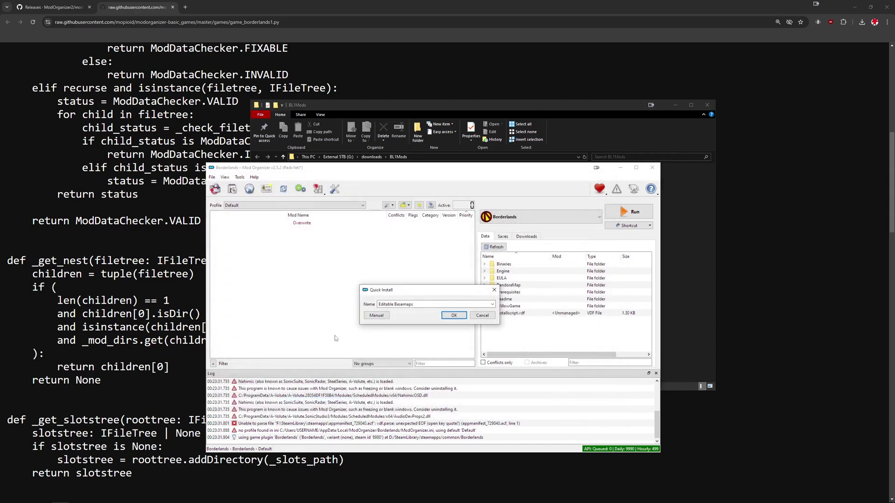
{"action": "left_click", "coordinate": [451, 319]}
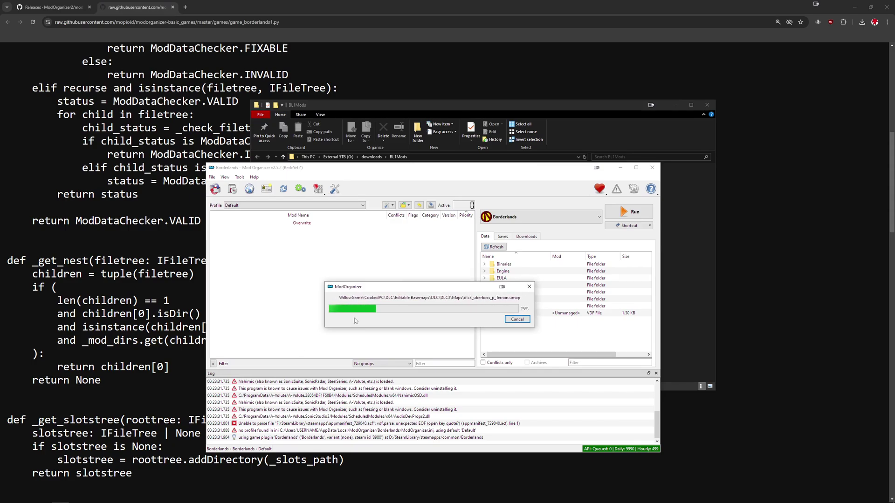
{"action": "left_click_drag", "start_coordinate": [424, 289], "coordinate": [334, 267]}
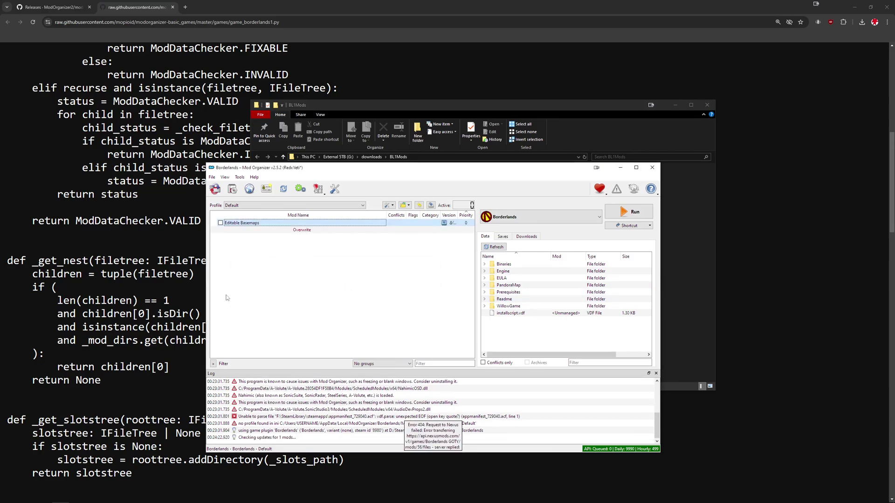
{"action": "left_click", "coordinate": [220, 223]}
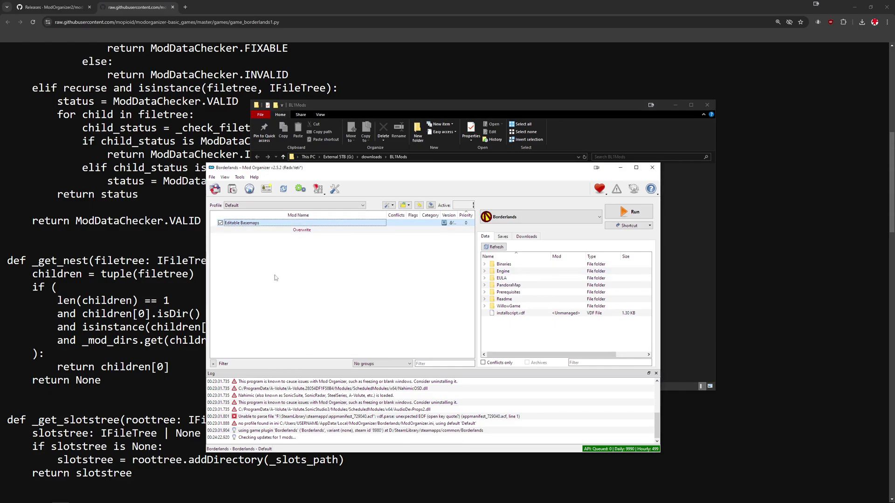
{"action": "left_click", "coordinate": [221, 224]}
{"action": "left_click", "coordinate": [293, 205]}
{"action": "left_click", "coordinate": [280, 219]}
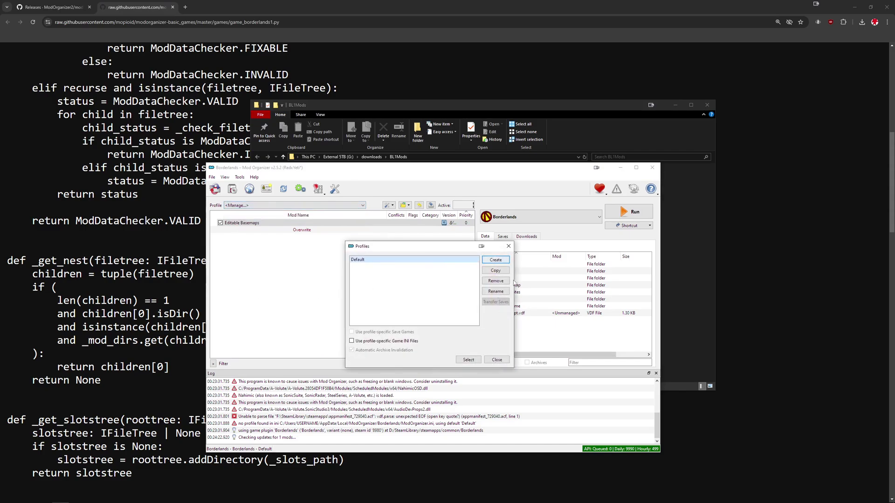
{"action": "left_click", "coordinate": [508, 246]}
Step: Install the Oasis Map Hub-2-1.rar archive as Oasis Map Hub and enable it in the mod list
{"action": "left_click", "coordinate": [388, 206]}
{"action": "left_click", "coordinate": [399, 216]}
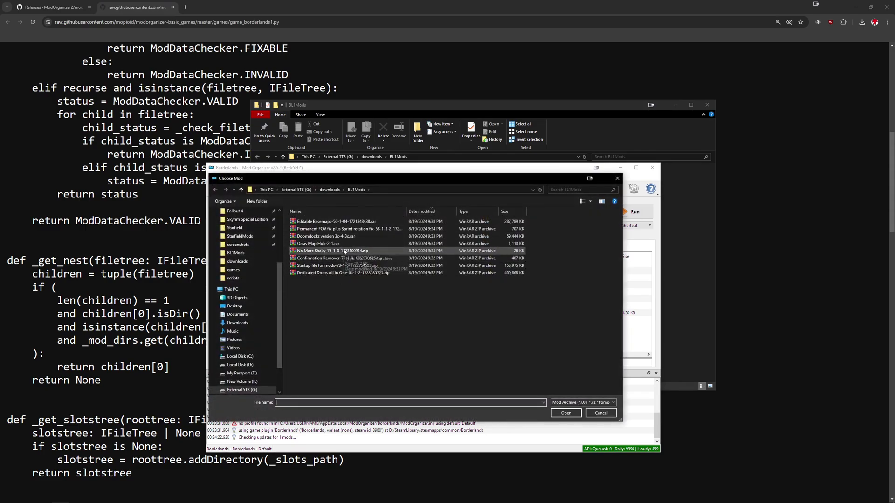
{"action": "left_click", "coordinate": [326, 243]}
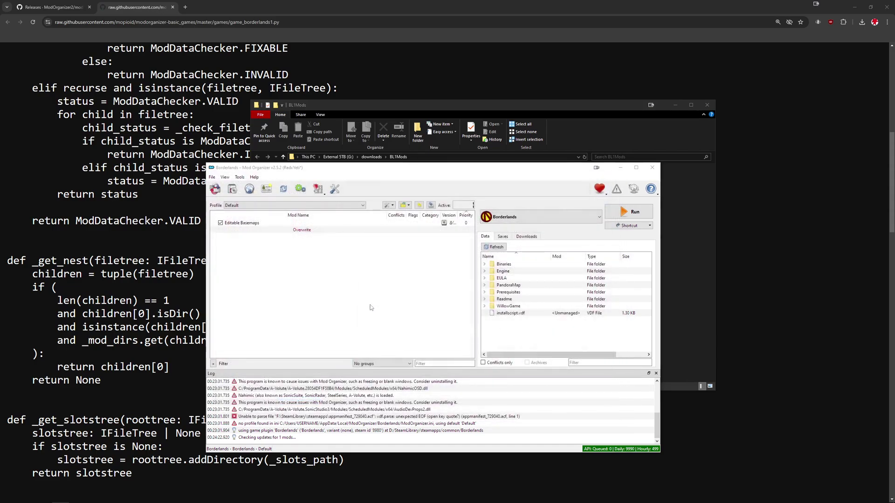
{"action": "key", "text": "Return"}
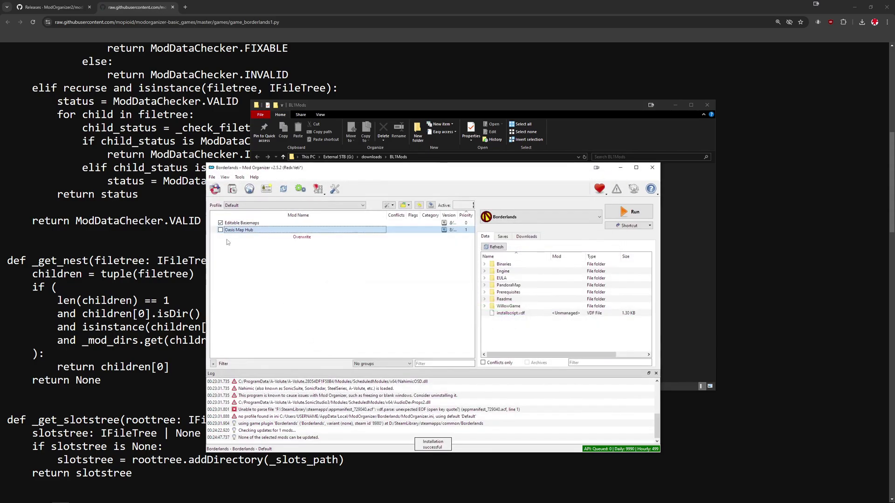
{"action": "left_click", "coordinate": [221, 230]}
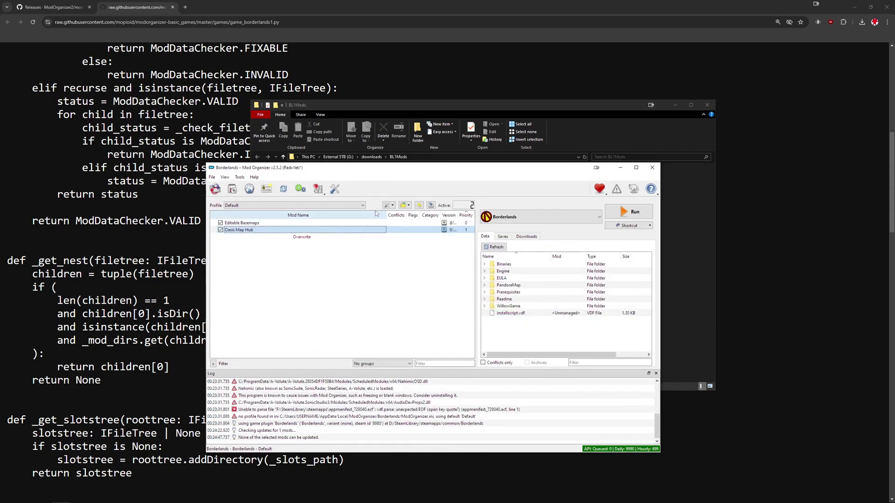
Step: Install the Doomdocks version 3c-4-3c.rar archive under the name Doomdocks version and enable it in the mod list
{"action": "left_click", "coordinate": [391, 205]}
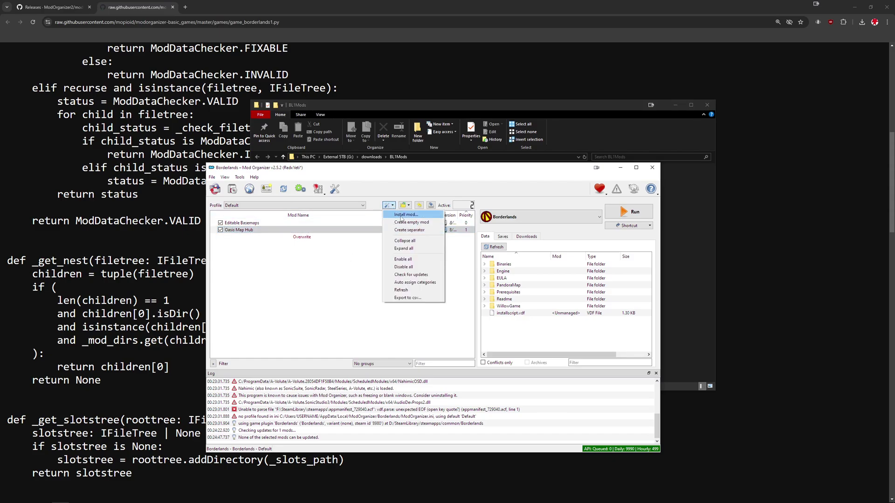
{"action": "left_click", "coordinate": [400, 215]}
{"action": "left_click", "coordinate": [347, 237]}
{"action": "left_click", "coordinate": [562, 415]}
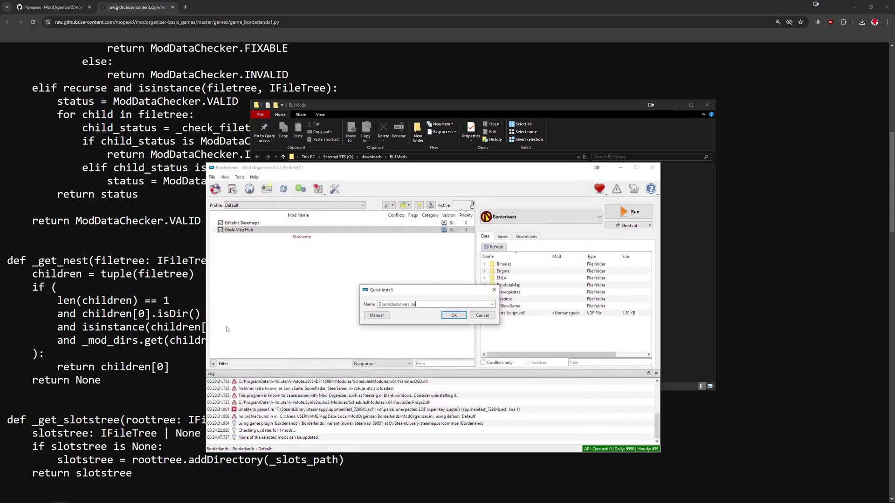
{"action": "left_click", "coordinate": [454, 316]}
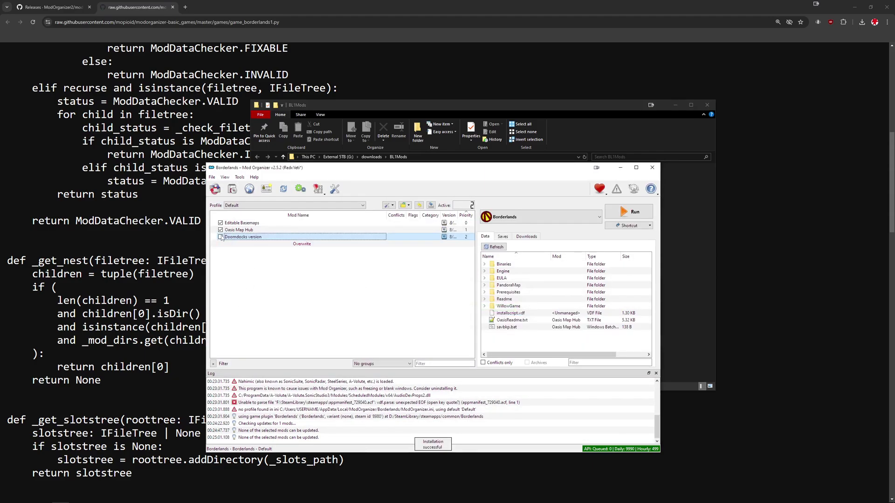
{"action": "key", "text": "space"}
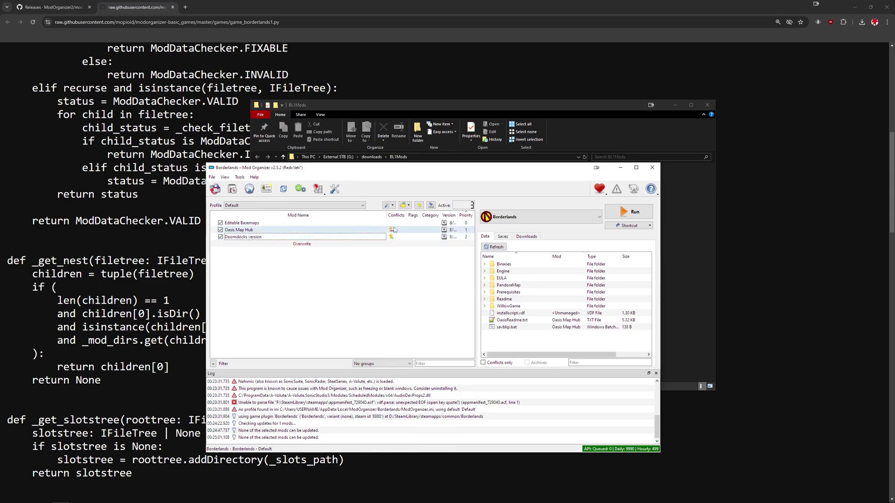
Step: Examine the conflicts between Oasis Map Hub and Doomdocks version, including the full path of the conflicting file in the Doomdocks version details
{"action": "left_click", "coordinate": [392, 238]}
{"action": "key", "text": "Up"}
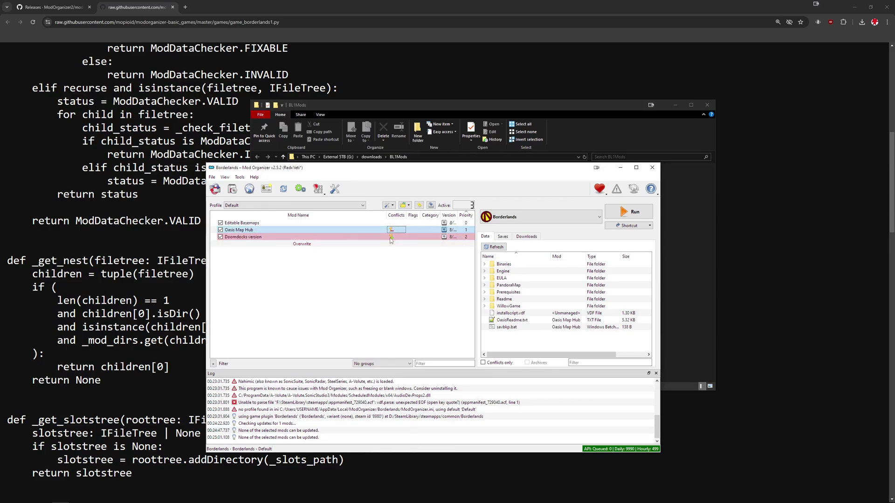
{"action": "left_click", "coordinate": [391, 237]}
{"action": "left_click", "coordinate": [387, 295]}
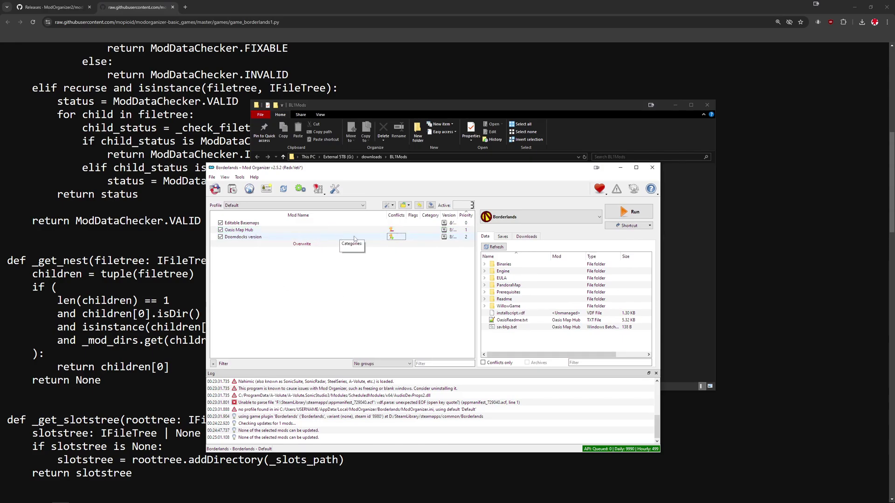
{"action": "double_click", "coordinate": [337, 239]}
{"action": "left_click", "coordinate": [420, 225]}
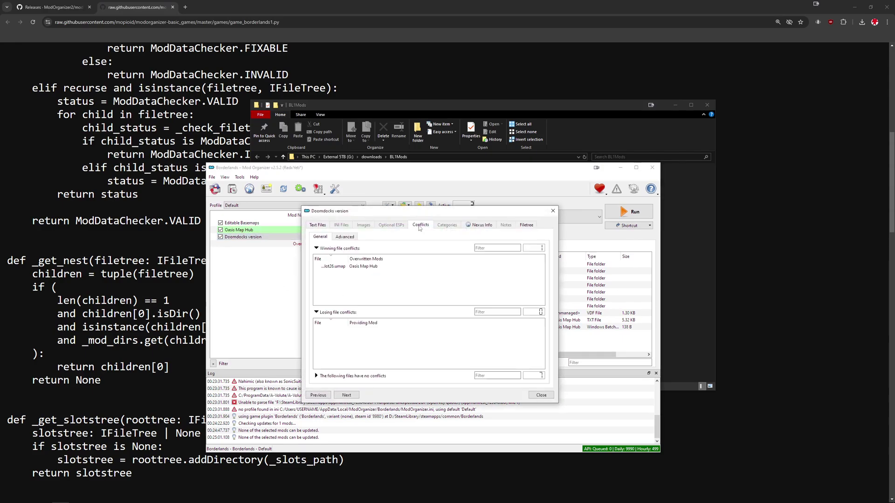
{"action": "left_click_drag", "start_coordinate": [351, 258], "coordinate": [412, 259]}
{"action": "left_click", "coordinate": [401, 269]}
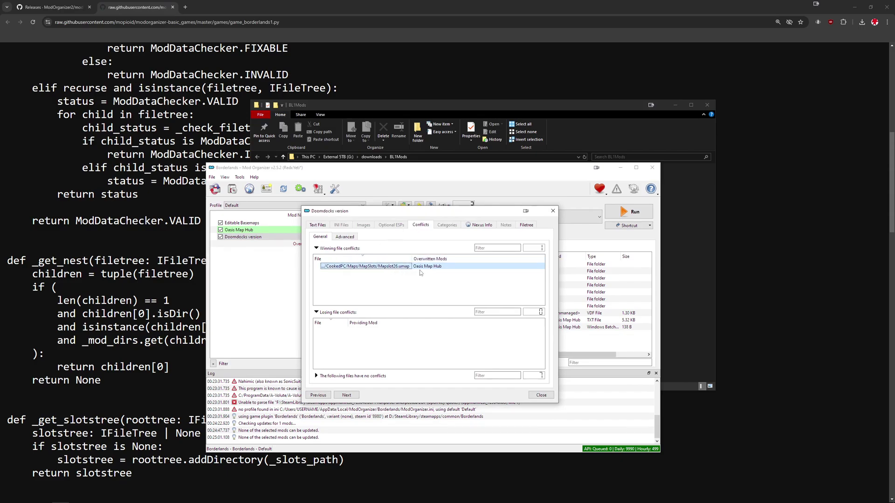
{"action": "left_click", "coordinate": [541, 395]}
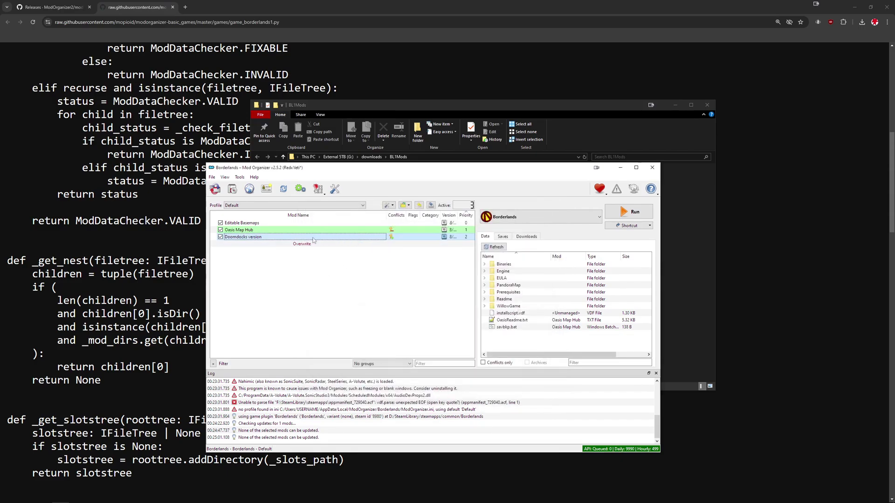
Step: Widen the Priority column and compare the priorities and conflict highlighting of Oasis Map Hub and Doomdocks version
{"action": "left_click", "coordinate": [280, 231]}
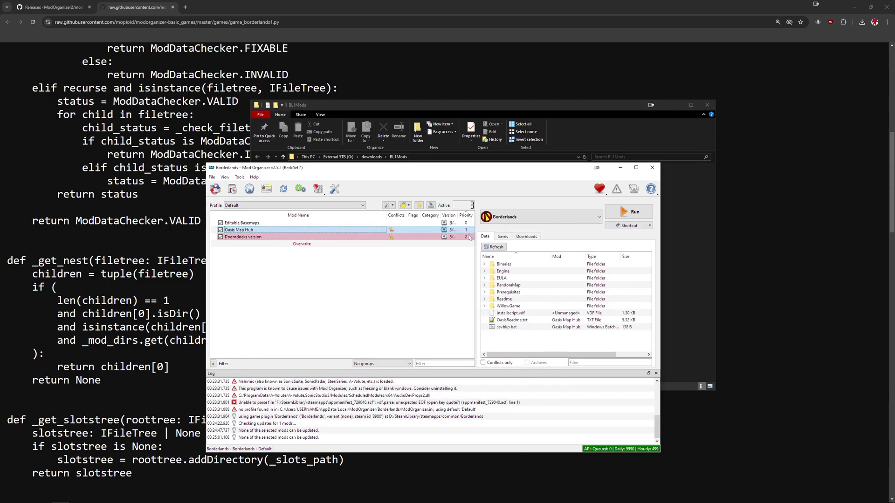
{"action": "left_click_drag", "start_coordinate": [386, 216], "coordinate": [366, 216]}
{"action": "left_click", "coordinate": [457, 238]}
{"action": "left_click", "coordinate": [409, 296]}
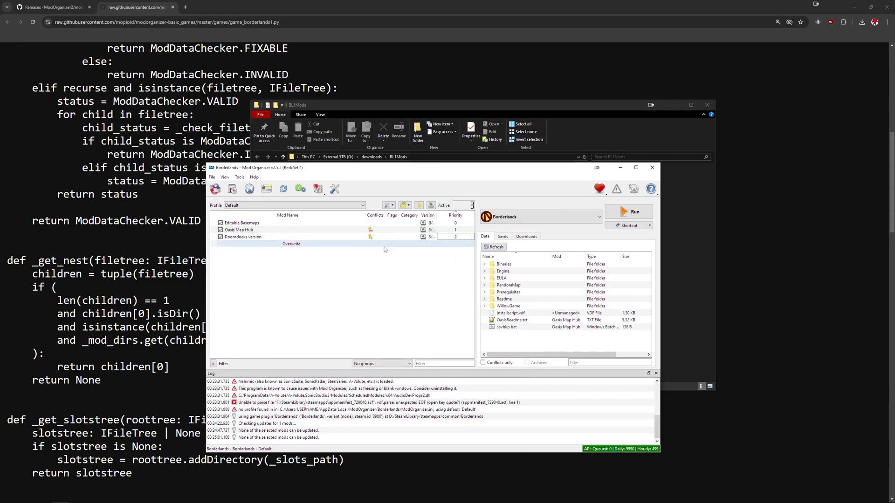
{"action": "left_click", "coordinate": [390, 238]}
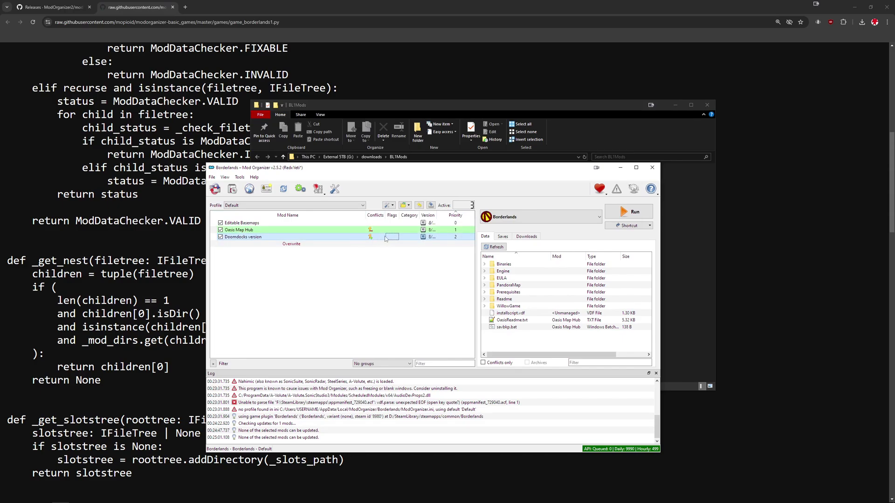
{"action": "left_click", "coordinate": [320, 231]}
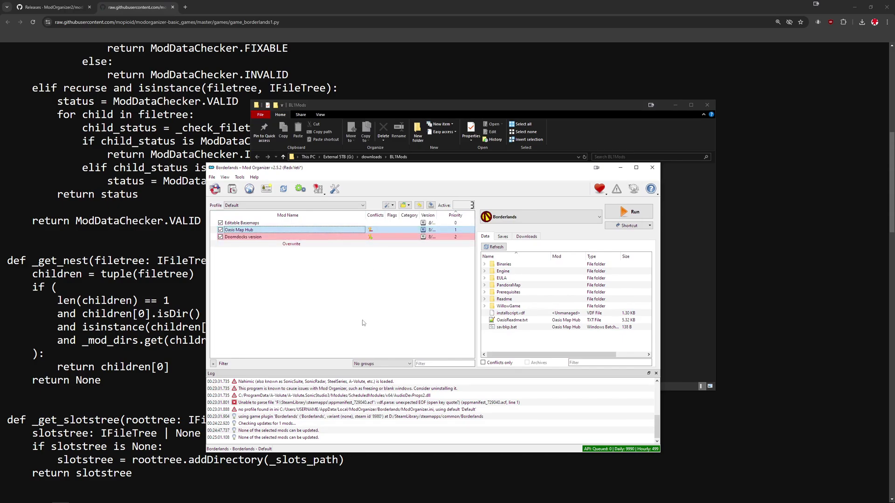
Step: Create a new profile named Dedicated Drops without default game INI settings and make it the active profile
{"action": "left_click", "coordinate": [287, 205]}
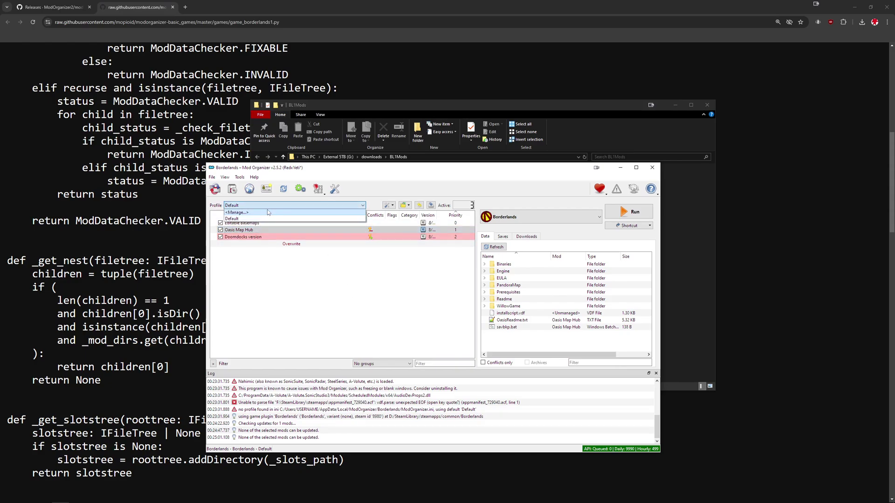
{"action": "left_click", "coordinate": [268, 212]}
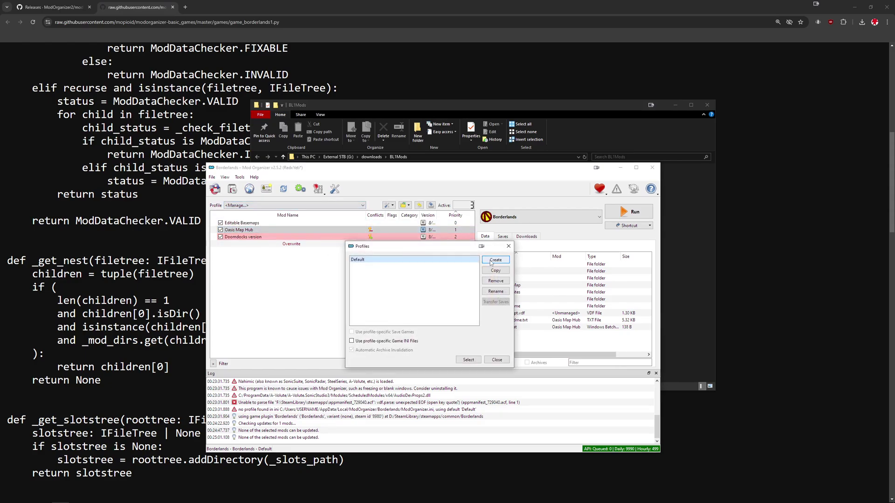
{"action": "left_click", "coordinate": [495, 260]}
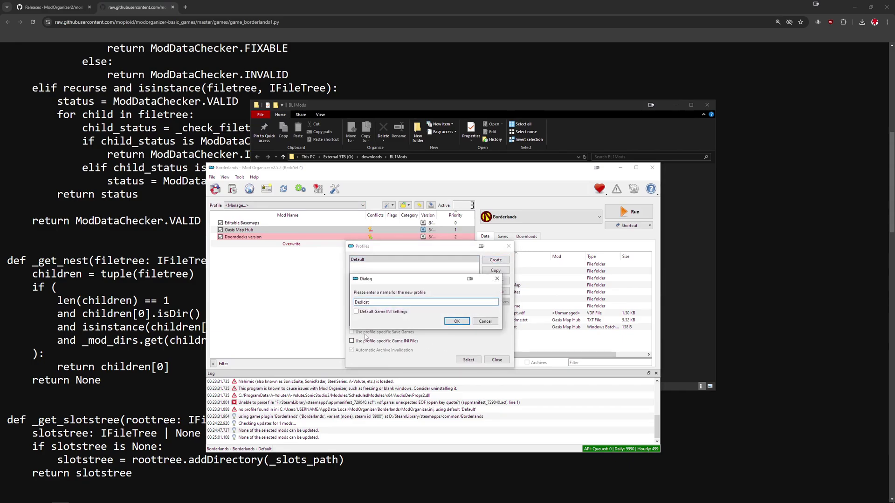
{"action": "left_click", "coordinate": [455, 322]}
{"action": "left_click", "coordinate": [475, 359]}
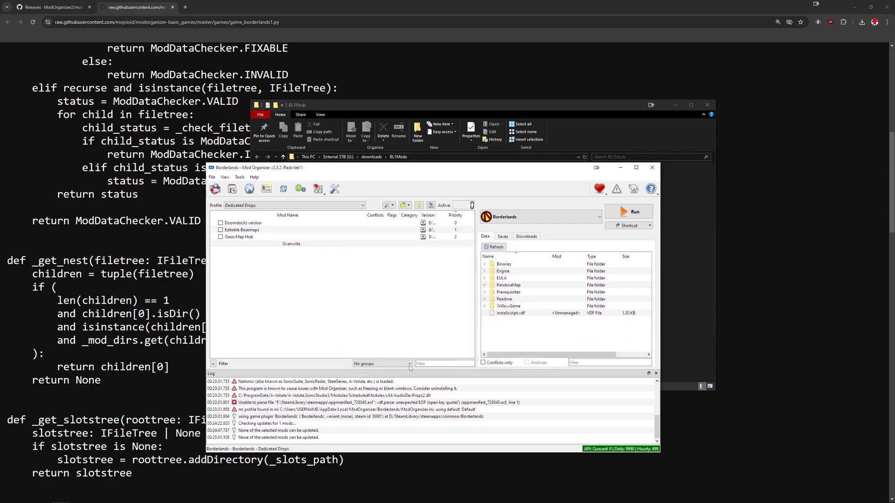
{"action": "left_click", "coordinate": [239, 237]}
{"action": "left_click", "coordinate": [241, 230]}
{"action": "left_click", "coordinate": [245, 224]}
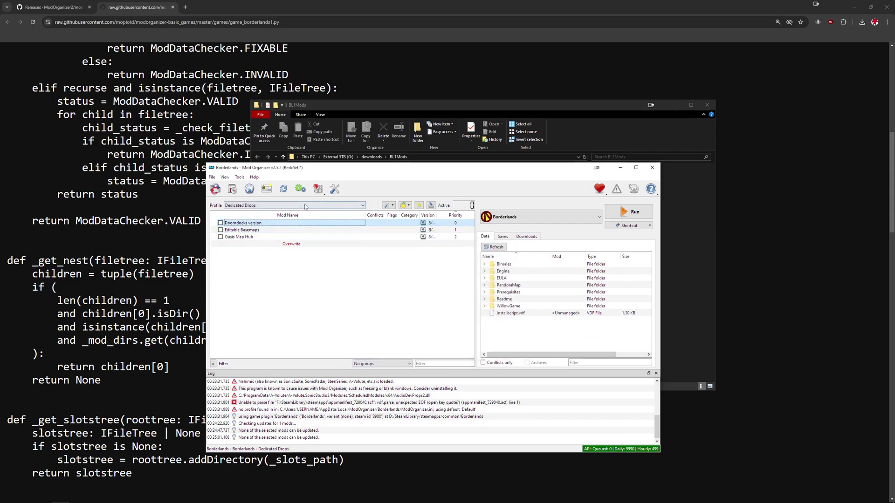
Step: Install Dedicated Drops All in One-64-1-2-1723535725.zip under the name Dedicated Drops All in One and enable it in the mod list
{"action": "left_click", "coordinate": [393, 207]}
{"action": "left_click", "coordinate": [405, 215]}
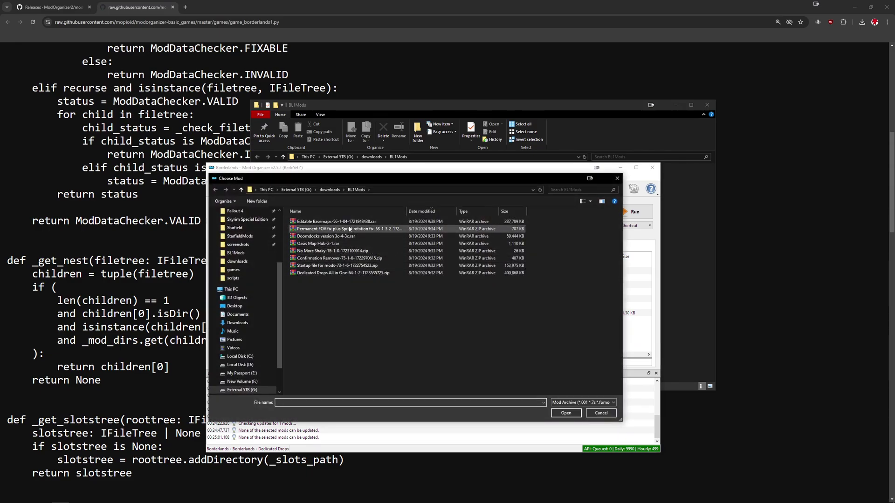
{"action": "left_click", "coordinate": [347, 273]}
{"action": "double_click", "coordinate": [346, 273]}
{"action": "left_click", "coordinate": [454, 316]}
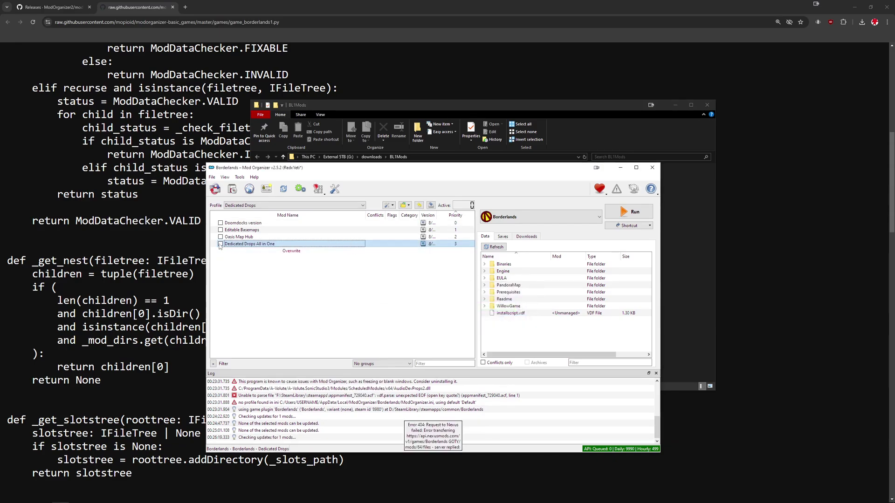
{"action": "left_click", "coordinate": [220, 244]}
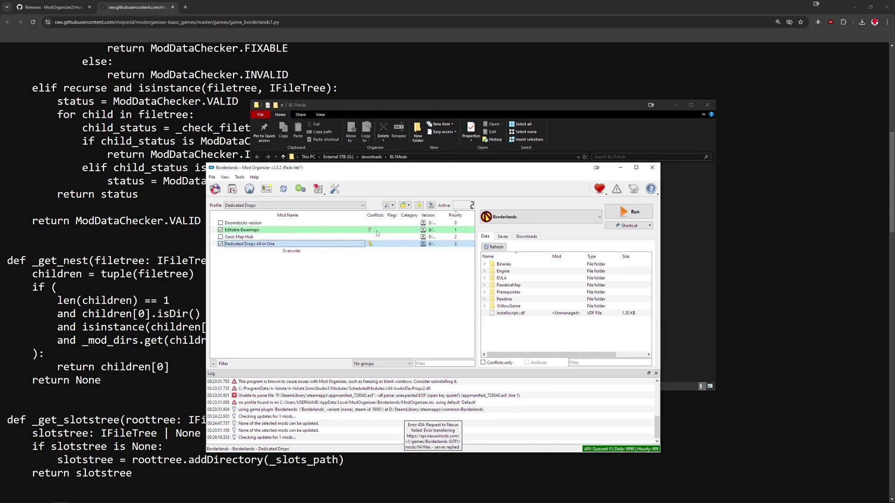
Step: Compare the conflict indicators and highlighting of Editable Basemaps and Dedicated Drops All in One
{"action": "left_click", "coordinate": [376, 230]}
{"action": "left_click", "coordinate": [372, 289]}
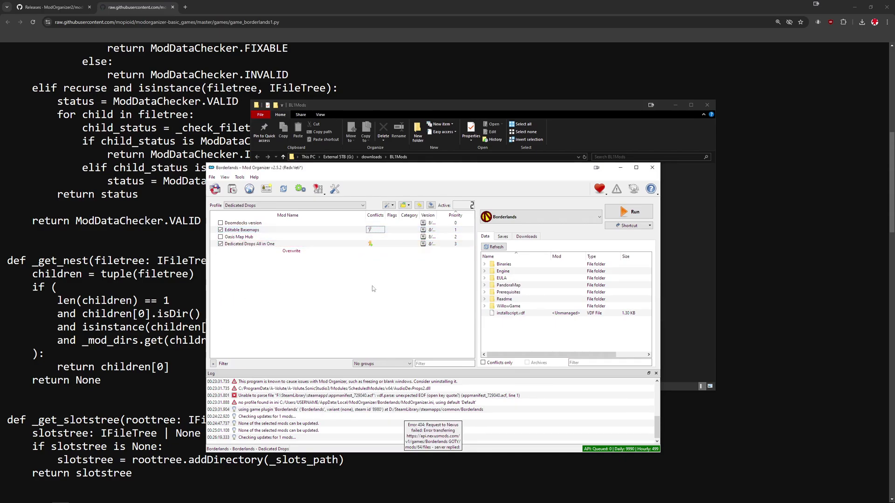
{"action": "left_click", "coordinate": [373, 246]}
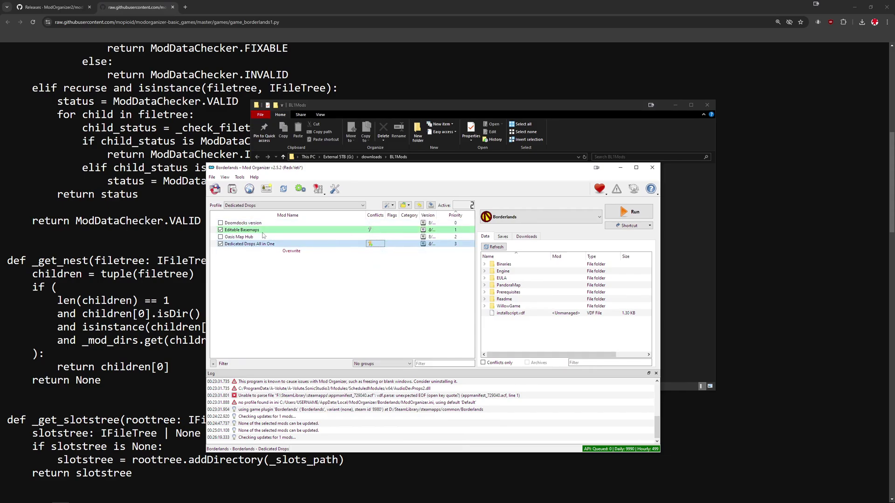
{"action": "left_click", "coordinate": [382, 229]}
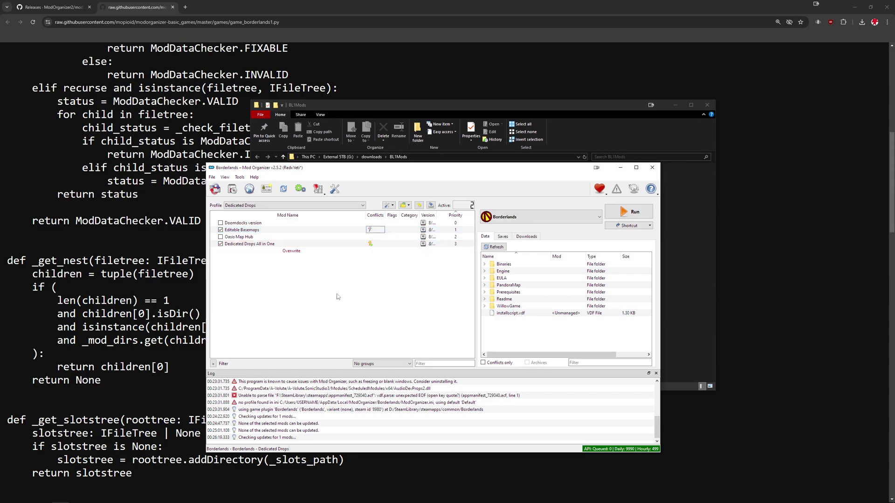
Step: Toggle Editable Basemaps to check its conflict with Dedicated Drops All in One, leaving Editable Basemaps disabled
{"action": "left_click", "coordinate": [221, 230]}
{"action": "left_click", "coordinate": [269, 245]}
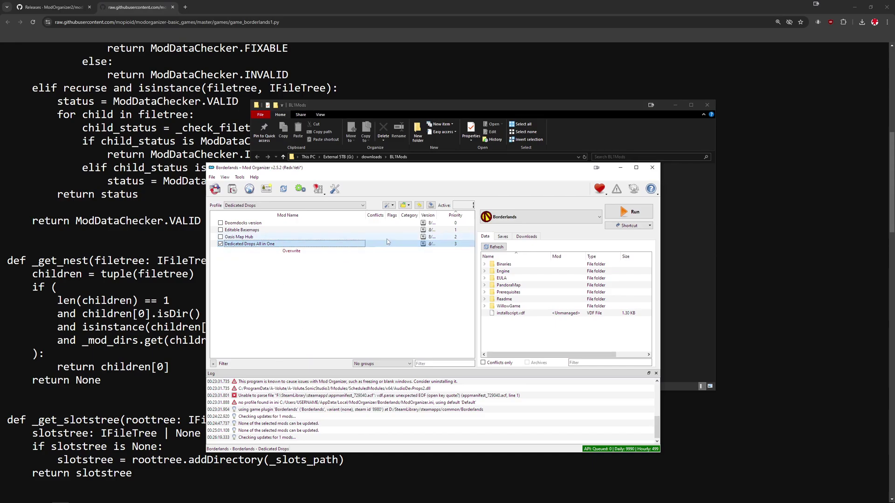
{"action": "left_click", "coordinate": [220, 229]}
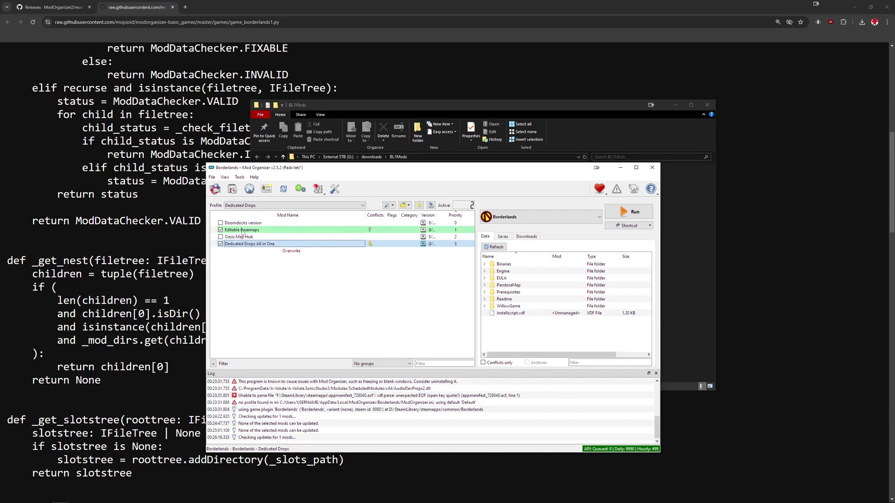
{"action": "left_click", "coordinate": [221, 229]}
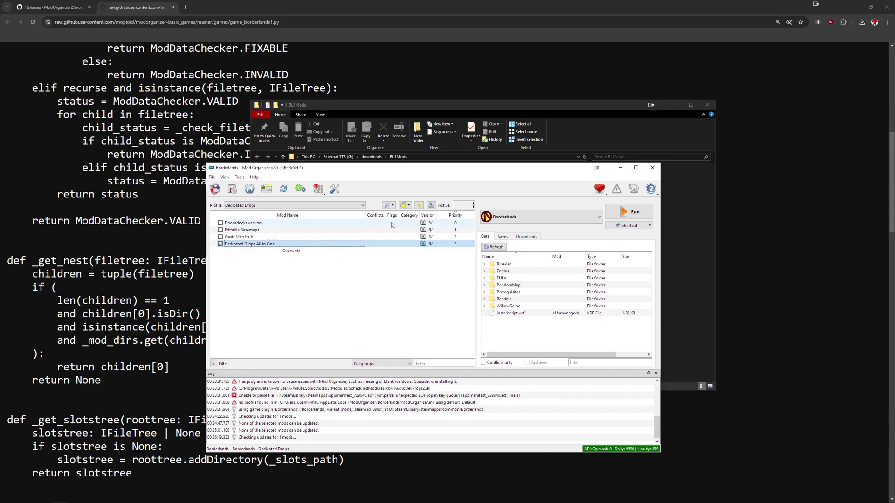
Step: Install Startup file for mods-73-1-6-1722754523.zip under the name Startup file for mods and enable it in the mod list
{"action": "left_click", "coordinate": [390, 206]}
{"action": "left_click", "coordinate": [355, 294]}
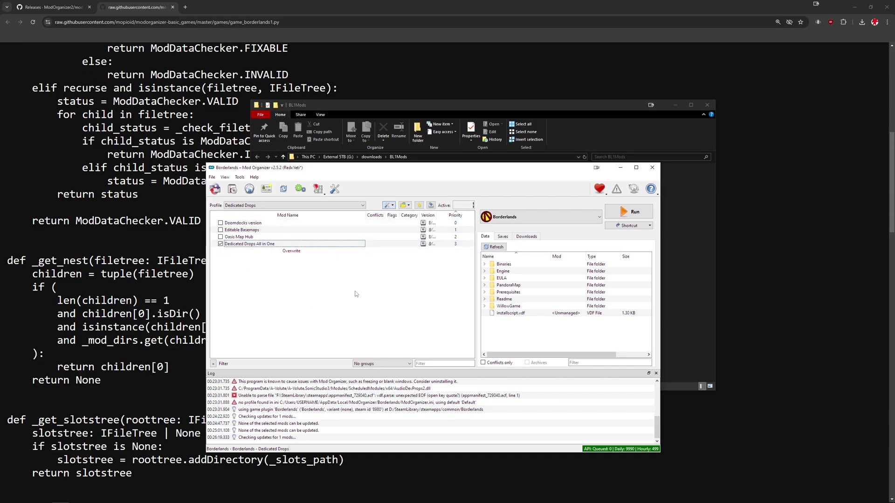
{"action": "left_click", "coordinate": [387, 206]}
{"action": "left_click", "coordinate": [406, 214]}
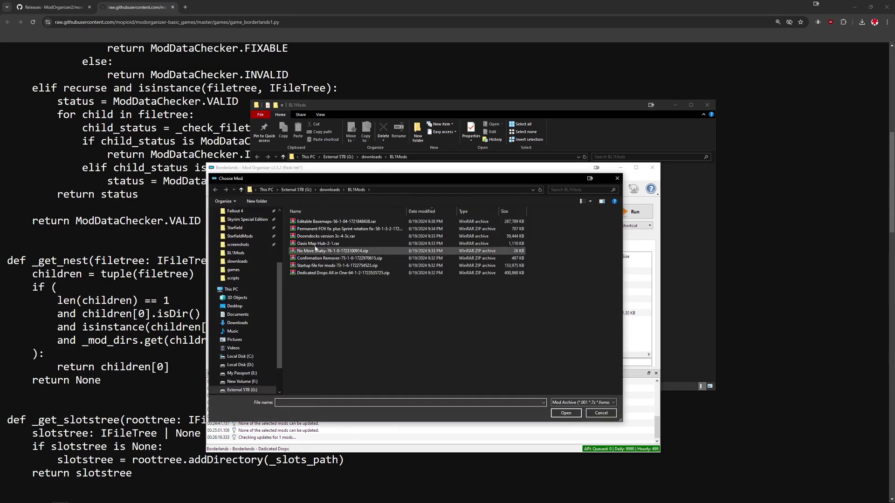
{"action": "left_click", "coordinate": [337, 266]}
{"action": "left_click", "coordinate": [566, 413]}
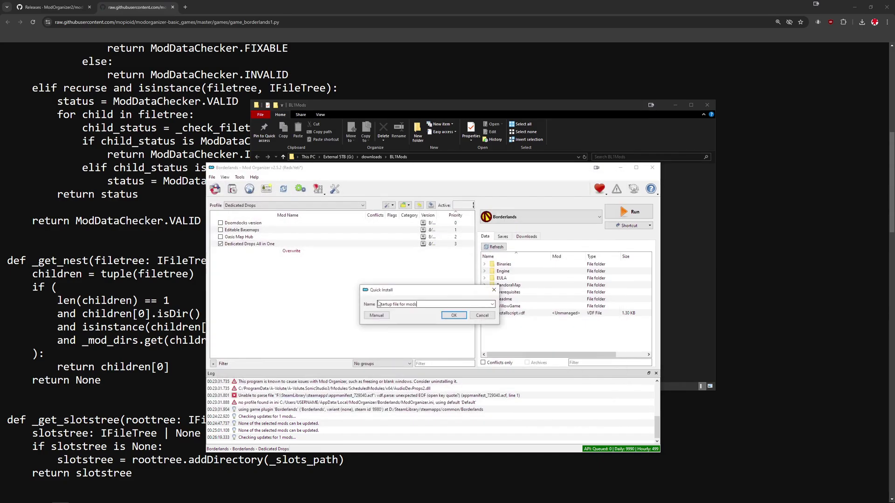
{"action": "left_click", "coordinate": [453, 316]}
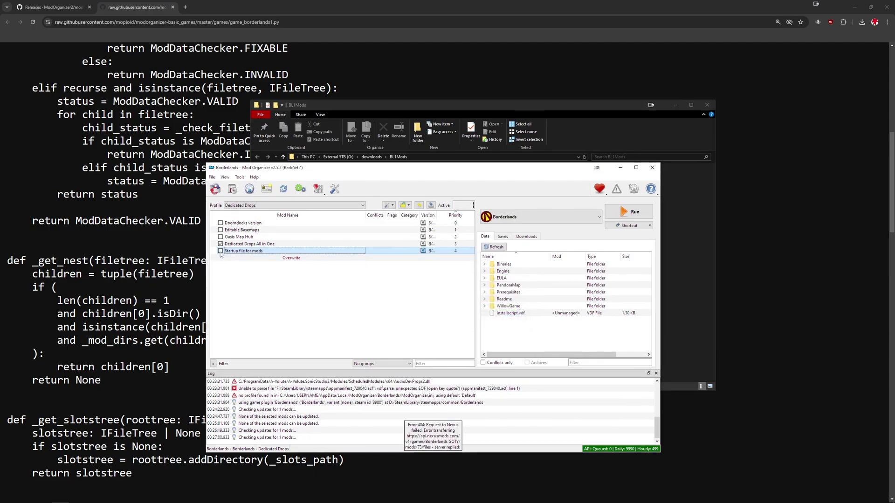
{"action": "left_click", "coordinate": [221, 251]}
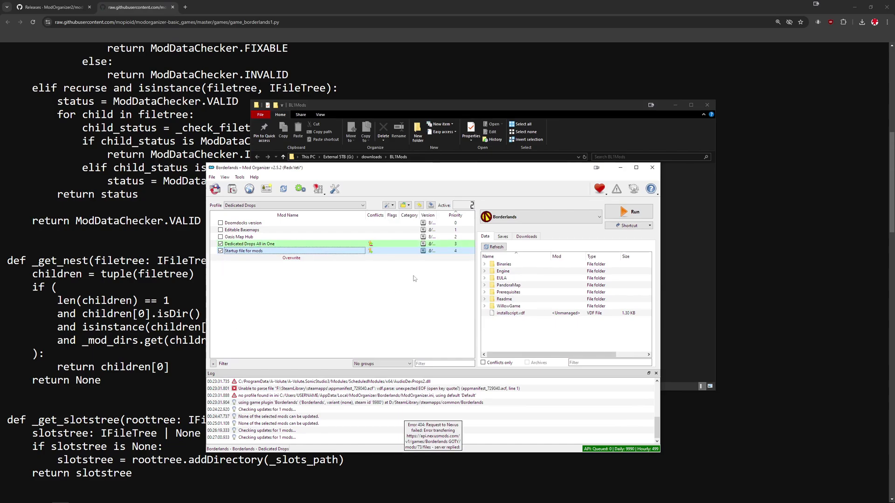
Step: Check the priority and conflict highlighting of Startup file for mods against Dedicated Drops All in One
{"action": "left_click", "coordinate": [458, 251]}
{"action": "left_click", "coordinate": [260, 253]}
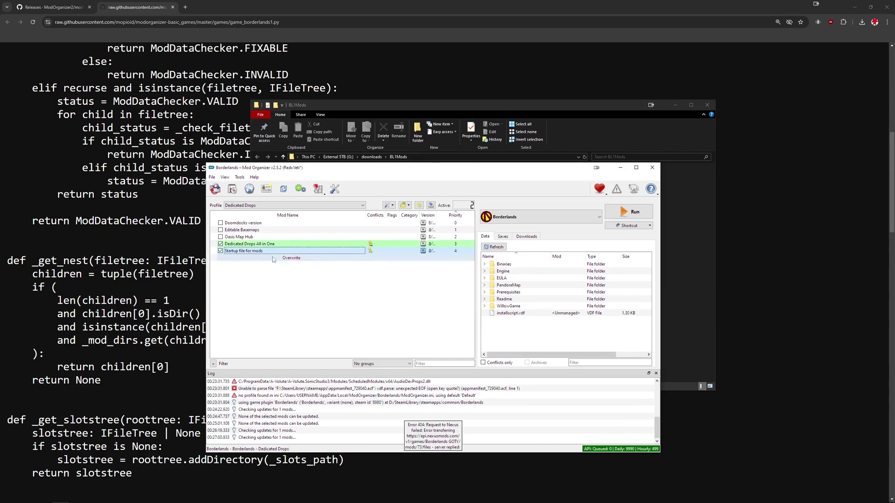
{"action": "left_click", "coordinate": [463, 252]}
{"action": "left_click", "coordinate": [450, 275]}
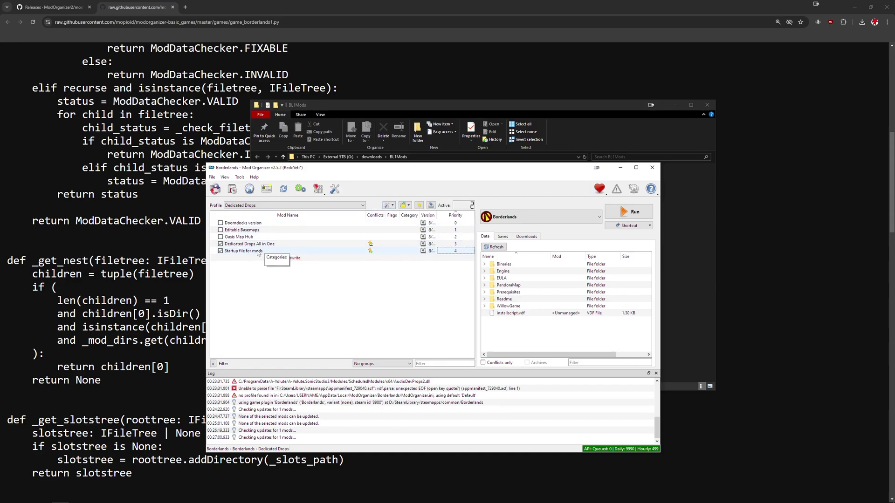
Step: Install and enable Confirmation Remover-75-1-0-1722970615.zip as Confirmation Remover, and move it above Startup file for mods in the priority order
{"action": "left_click", "coordinate": [388, 205]}
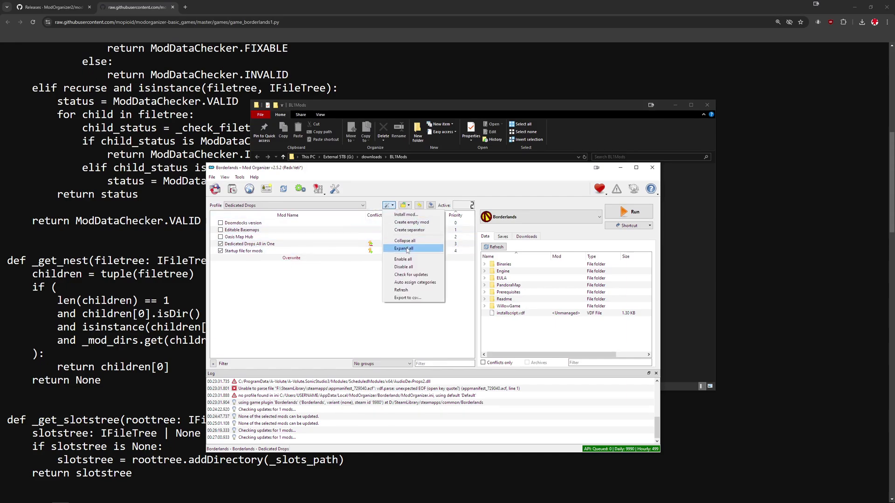
{"action": "left_click", "coordinate": [421, 215]}
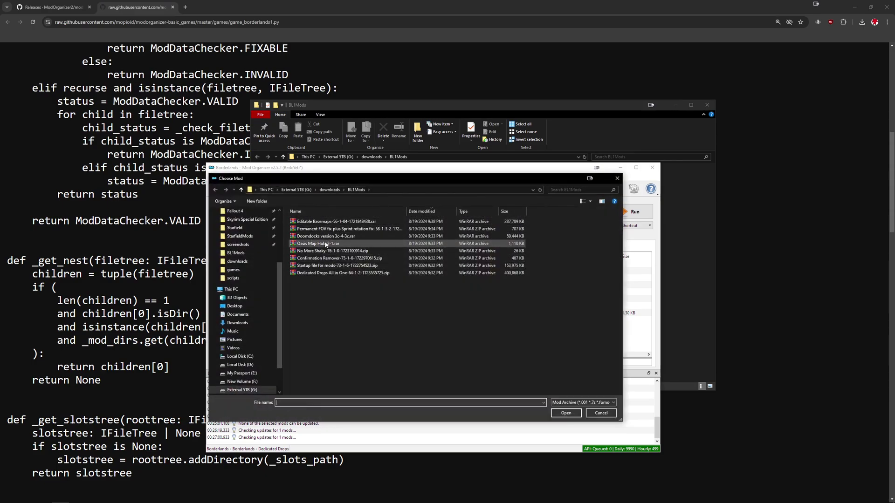
{"action": "left_click", "coordinate": [336, 258]}
{"action": "left_click", "coordinate": [554, 413]}
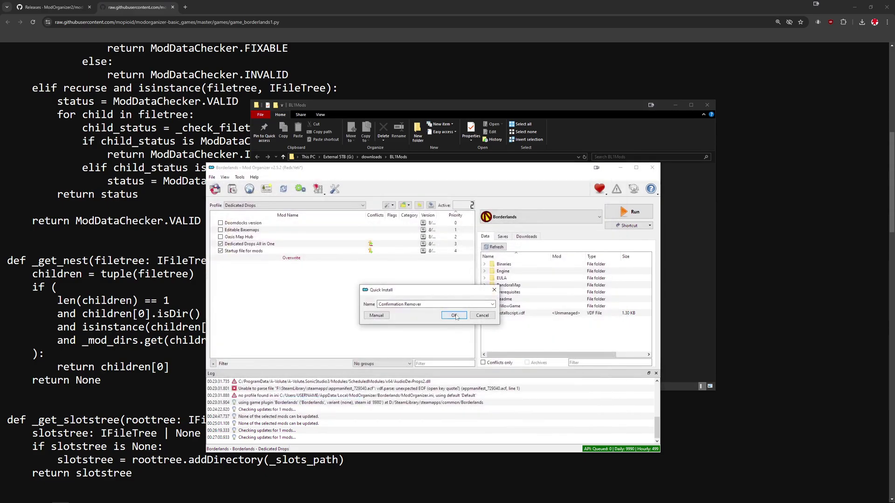
{"action": "key", "text": "Return"}
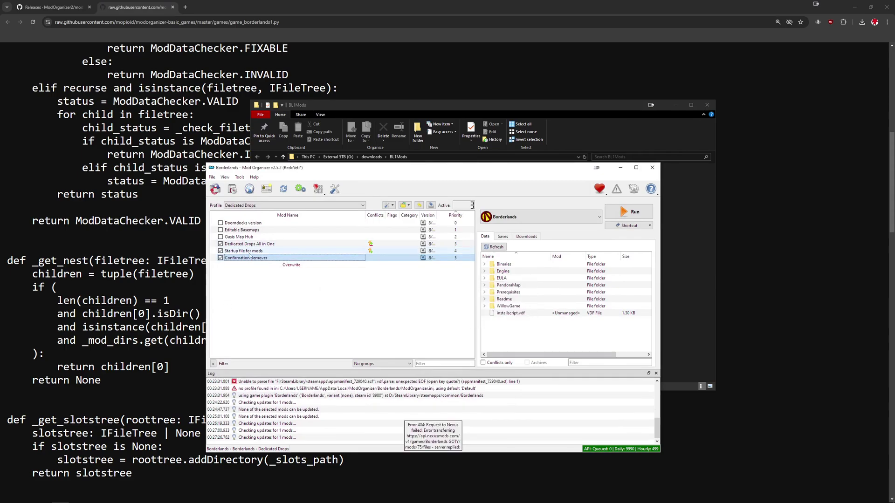
{"action": "left_click_drag", "start_coordinate": [272, 252], "coordinate": [272, 248]}
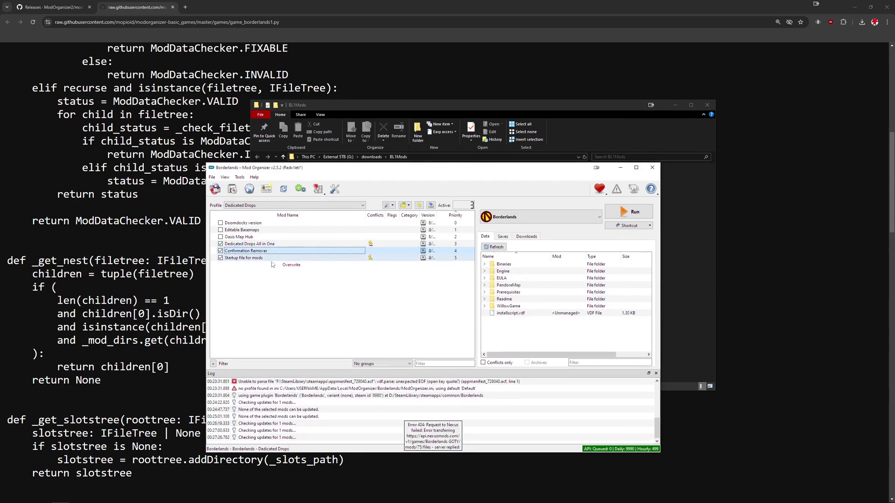
Step: Try to install Permanent FOV fix plus Sprint rotation fix-58-1-3-2-1722755247.zip and examine its FOV, Base mod and Controller patch folders
{"action": "left_click", "coordinate": [388, 205]}
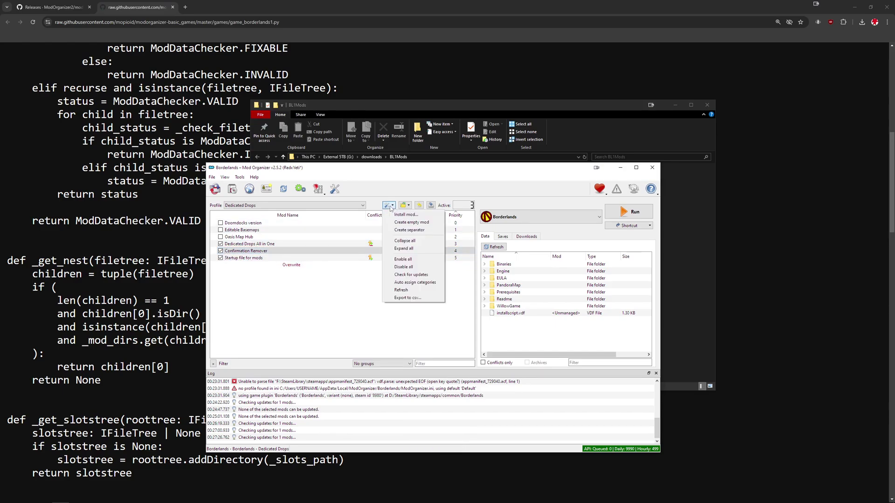
{"action": "left_click", "coordinate": [410, 213]}
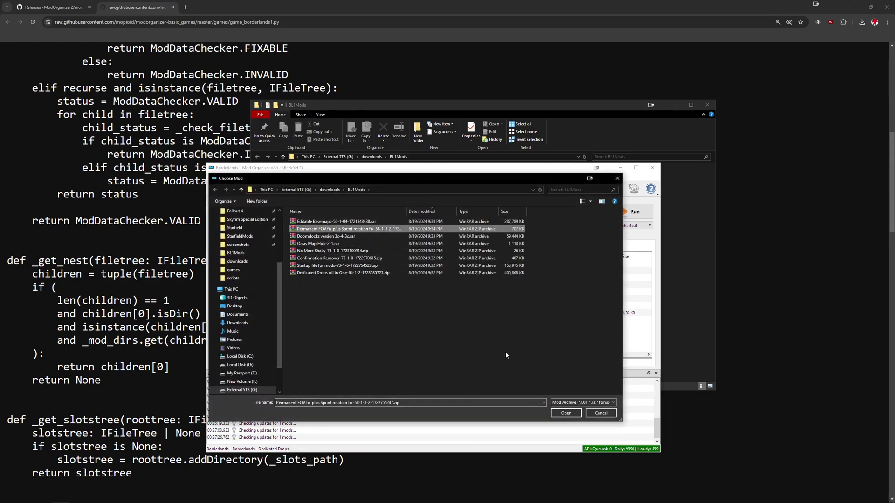
{"action": "left_click", "coordinate": [574, 416]}
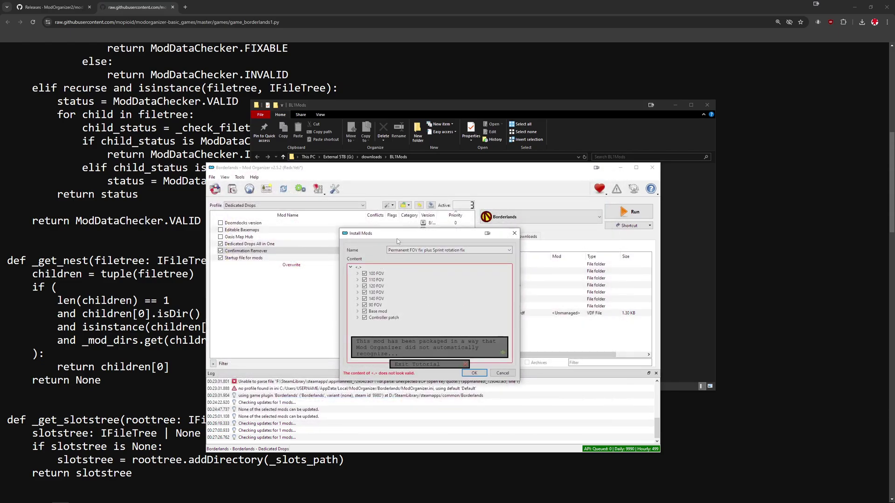
{"action": "left_click_drag", "start_coordinate": [396, 239], "coordinate": [375, 272]}
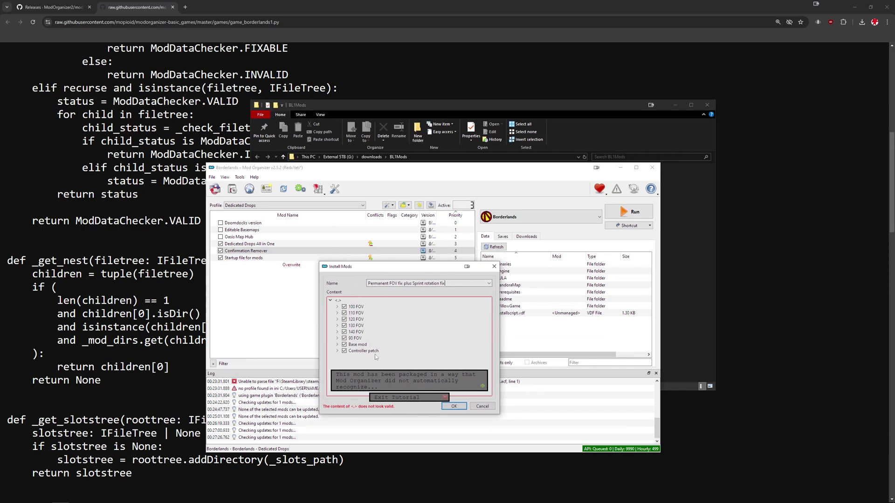
{"action": "left_click", "coordinate": [447, 398]}
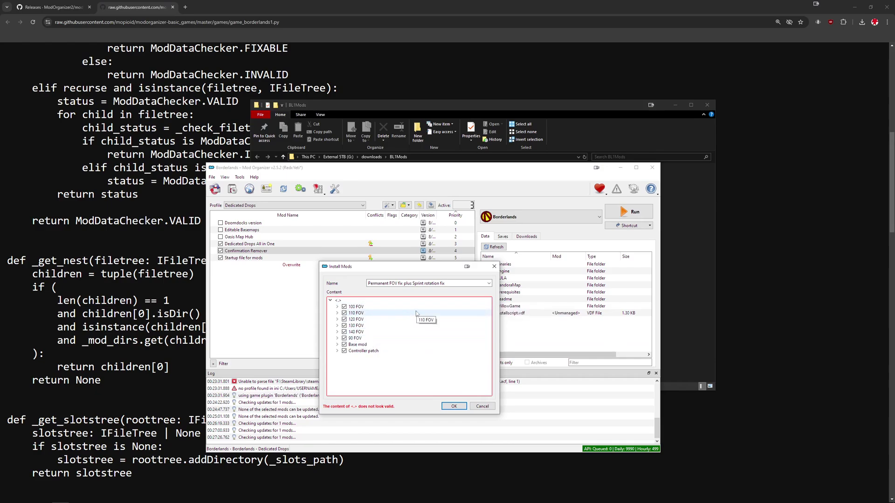
{"action": "left_click", "coordinate": [379, 347]}
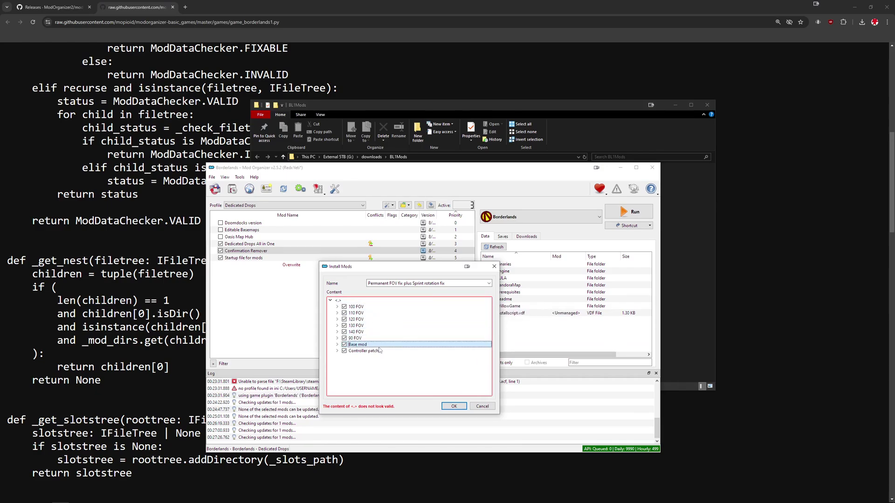
{"action": "left_click", "coordinate": [355, 308]}
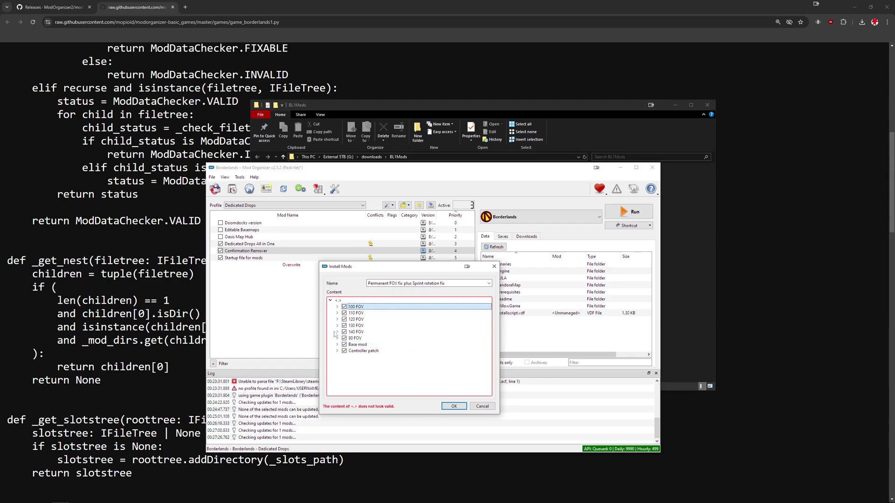
{"action": "left_click", "coordinate": [482, 407]}
Step: Switch to File Explorer and extract the Permanent FOV fix plus Sprint rotation fix archive into its own folder in BL1Mods
{"action": "left_click", "coordinate": [45, 497]}
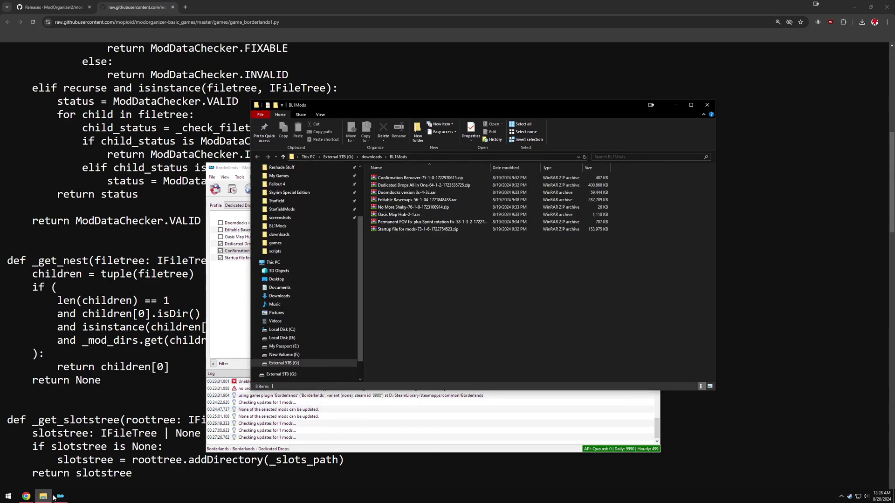
{"action": "left_click", "coordinate": [420, 222]}
{"action": "right_click", "coordinate": [419, 223]}
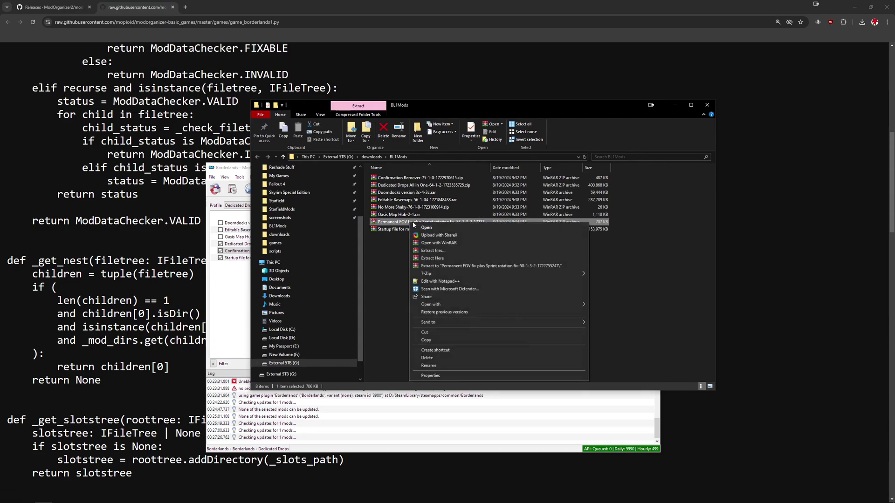
{"action": "left_click", "coordinate": [448, 253]}
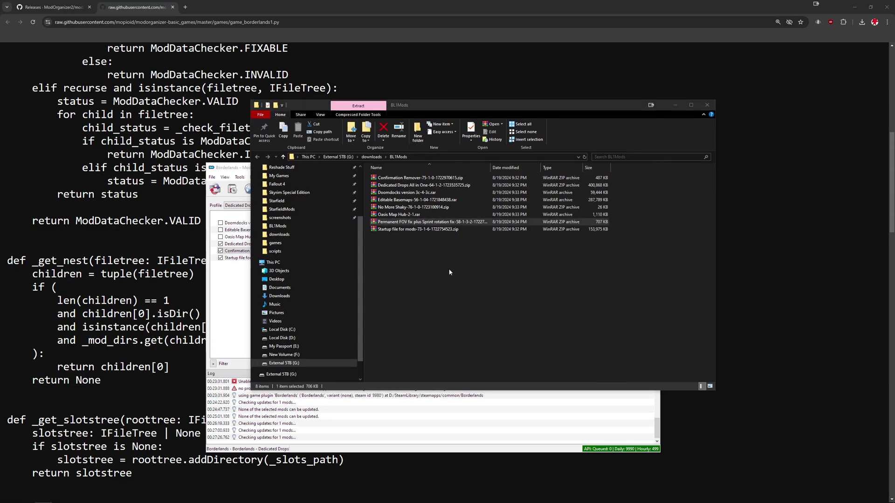
{"action": "left_click", "coordinate": [467, 327]}
Step: Open the extracted Permanent FOV fix folder and inspect the contents of its 100 FOV subfolder
{"action": "double_click", "coordinate": [393, 178]}
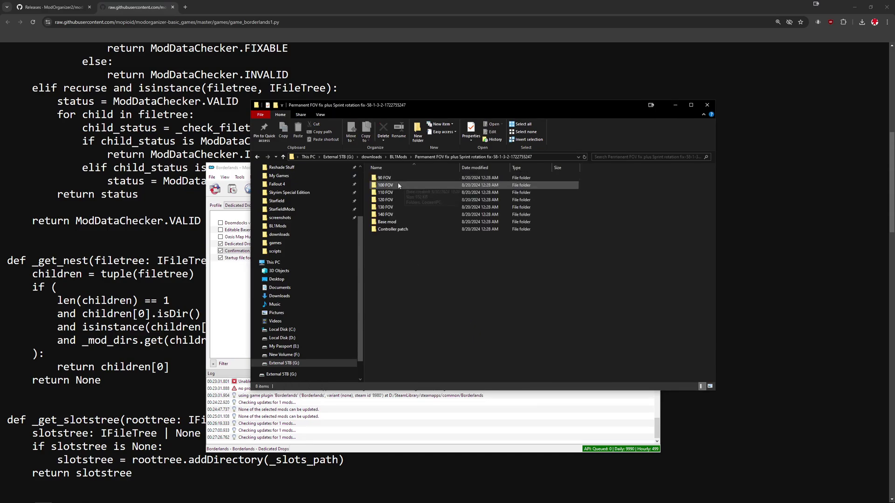
{"action": "left_click", "coordinate": [394, 185]}
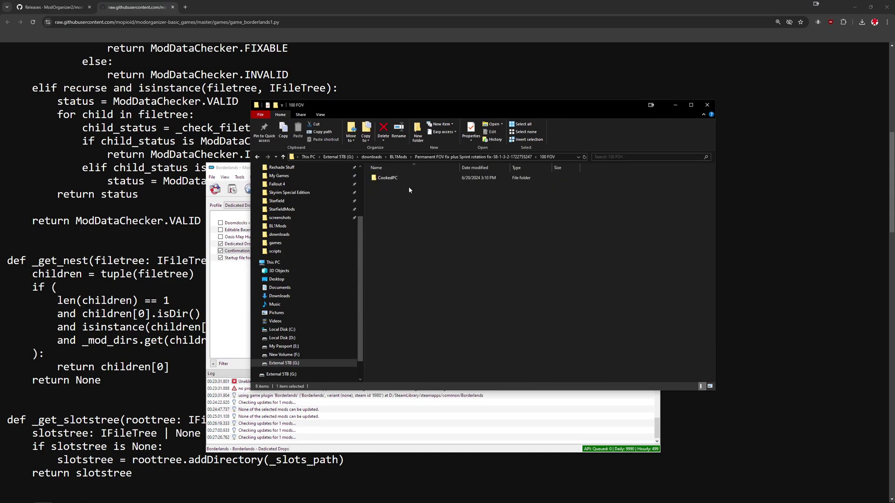
{"action": "left_click", "coordinate": [519, 157]}
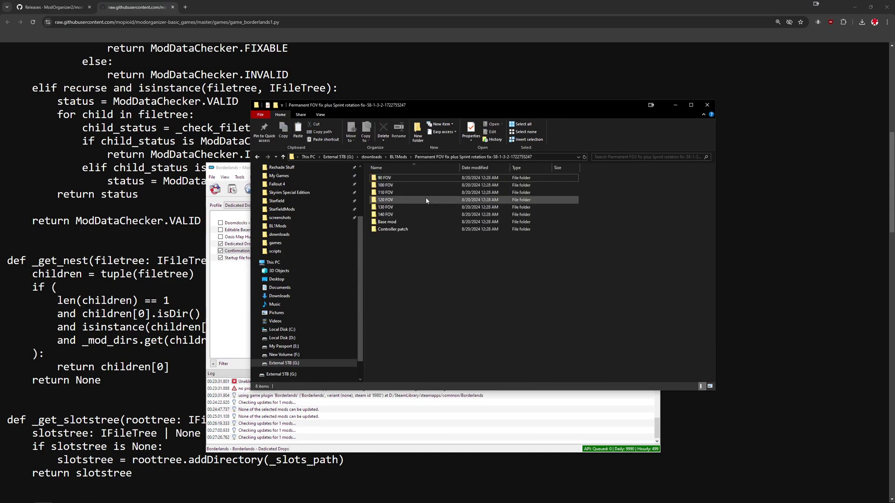
Step: Paste the copied FOV files into the Base mod folder, replacing the files that have the same names
{"action": "double_click", "coordinate": [412, 222]}
{"action": "key", "text": "ctrl+v"}
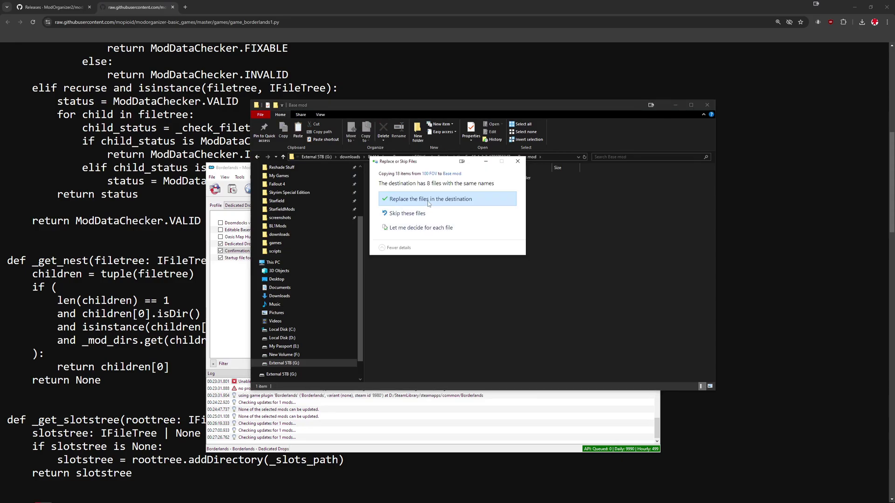
{"action": "left_click", "coordinate": [434, 205]}
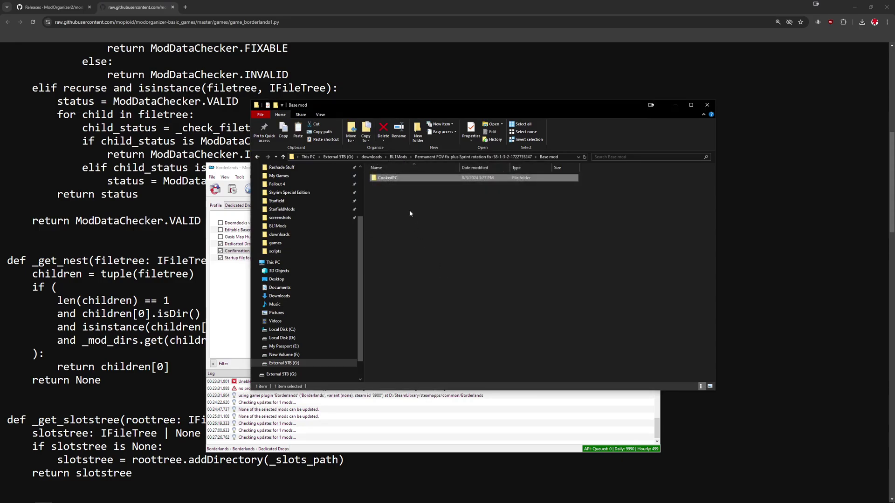
Step: Compress the merged CookedPC folder in Base mod into a ZIP archive named FOV Mod.zip
{"action": "right_click", "coordinate": [408, 181]}
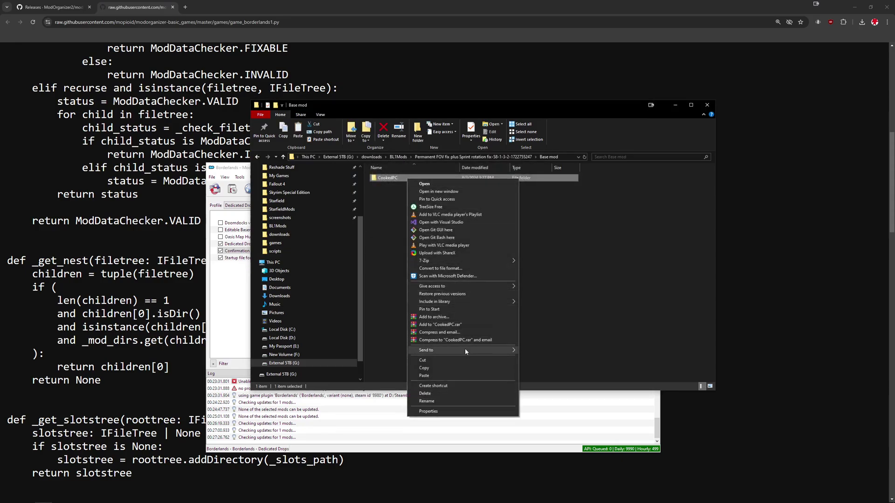
{"action": "mouse_move", "coordinate": [465, 350]}
{"action": "left_click", "coordinate": [547, 360]}
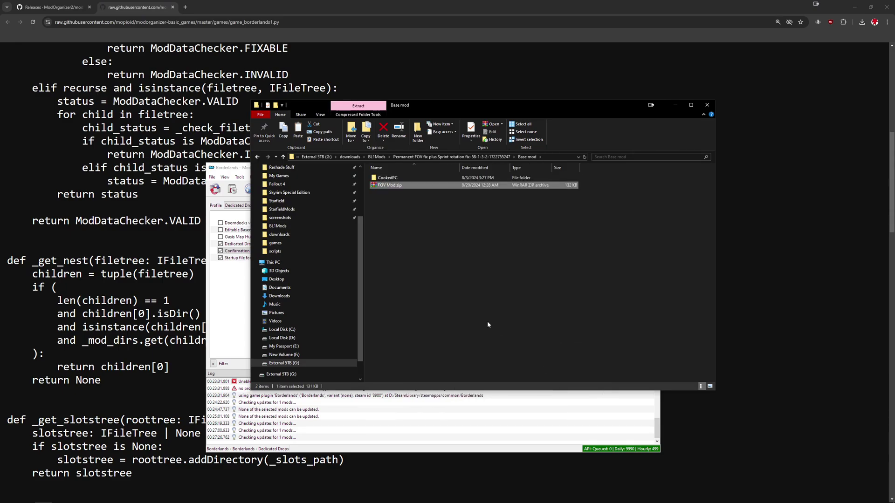
Step: Switch to Mod Organizer 2, install and enable FOV Mod.zip from the Base mod folder, and place it above Startup file for mods
{"action": "left_click", "coordinate": [227, 175]}
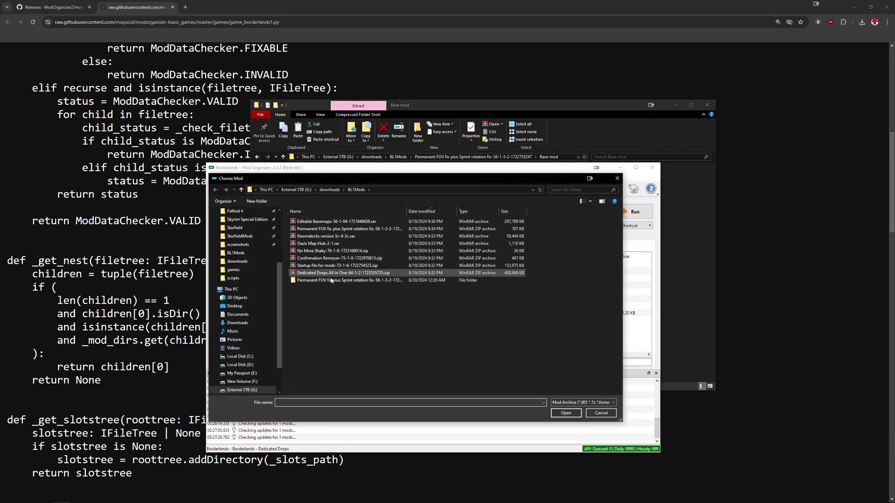
{"action": "double_click", "coordinate": [331, 281]}
{"action": "double_click", "coordinate": [325, 267]}
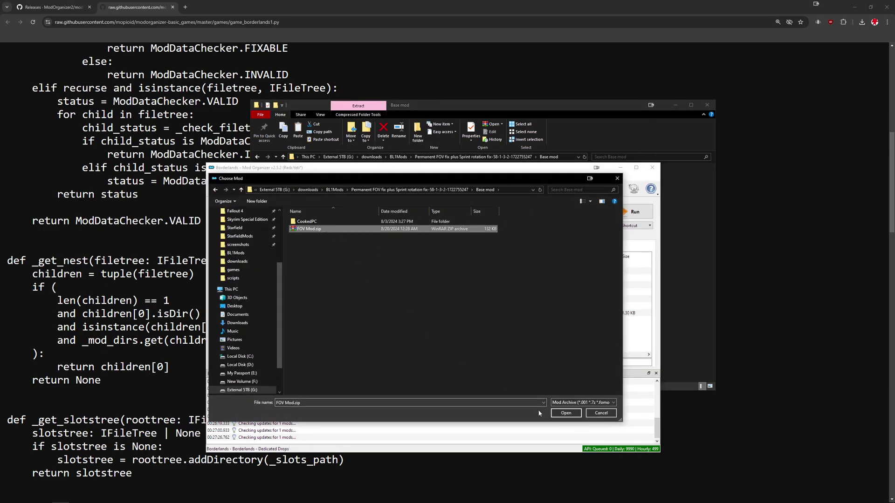
{"action": "left_click", "coordinate": [566, 413]}
{"action": "left_click", "coordinate": [451, 316]}
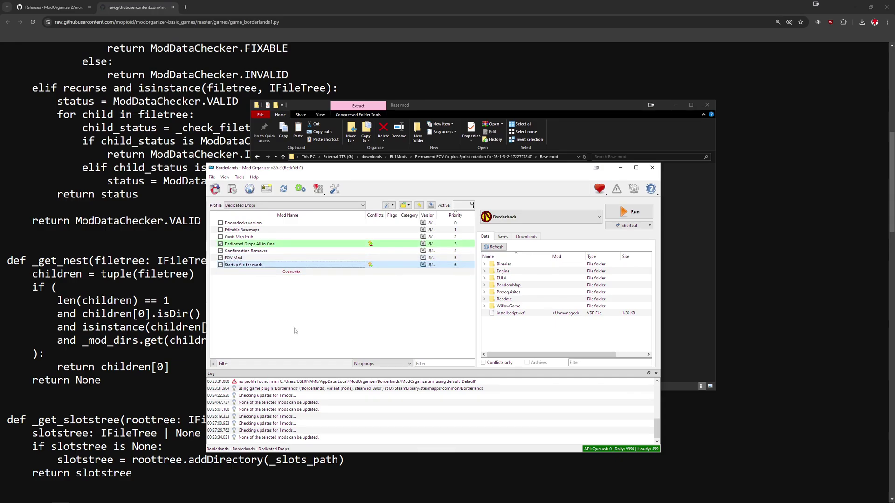
Step: Check the conflicts of Dedicated Drops All in One and launch Borderlands with the Dedicated Drops profile
{"action": "left_click", "coordinate": [320, 244]}
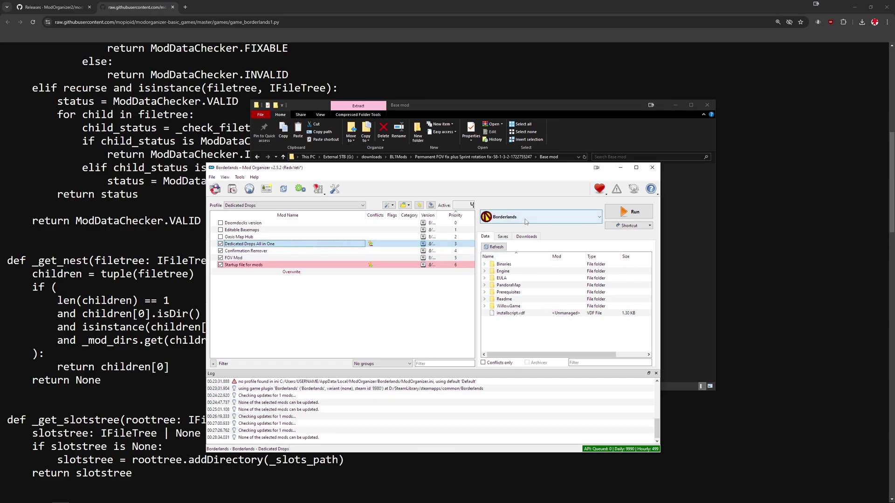
{"action": "left_click", "coordinate": [630, 213]}
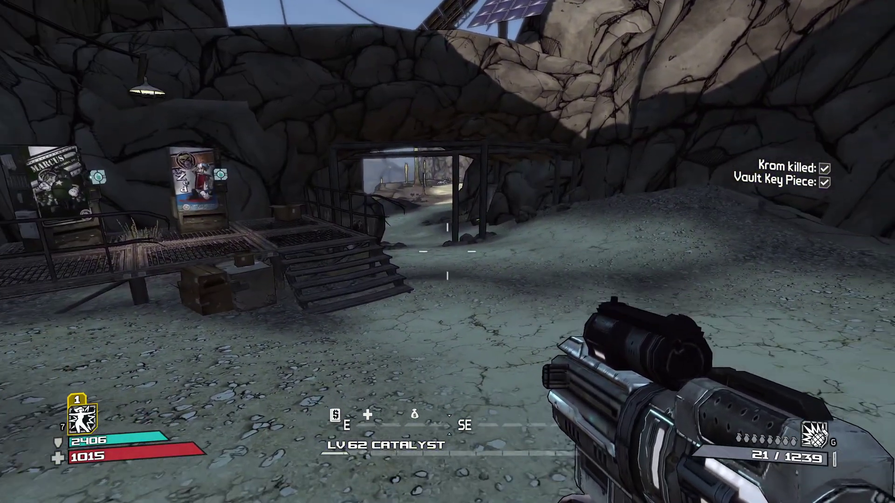
{"action": "key", "text": "shift+w"}
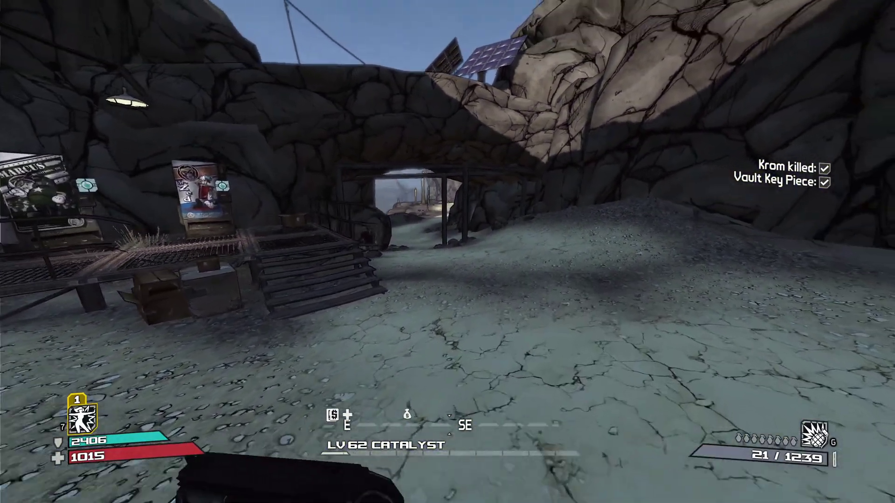
{"action": "key", "text": "w"}
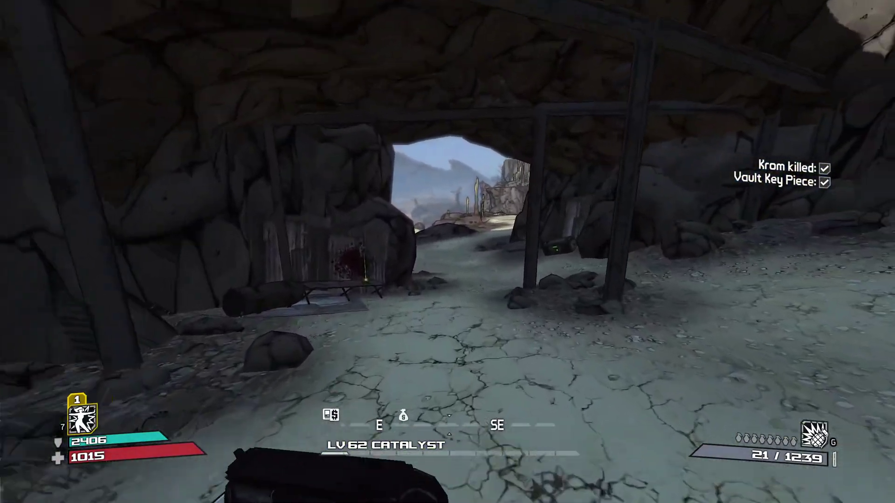
{"action": "key", "text": "w"}
{"action": "key", "text": "shift+w"}
{"action": "key", "text": "shift+w"}
{"action": "key", "text": "shift+w"}
{"action": "key", "text": "w"}
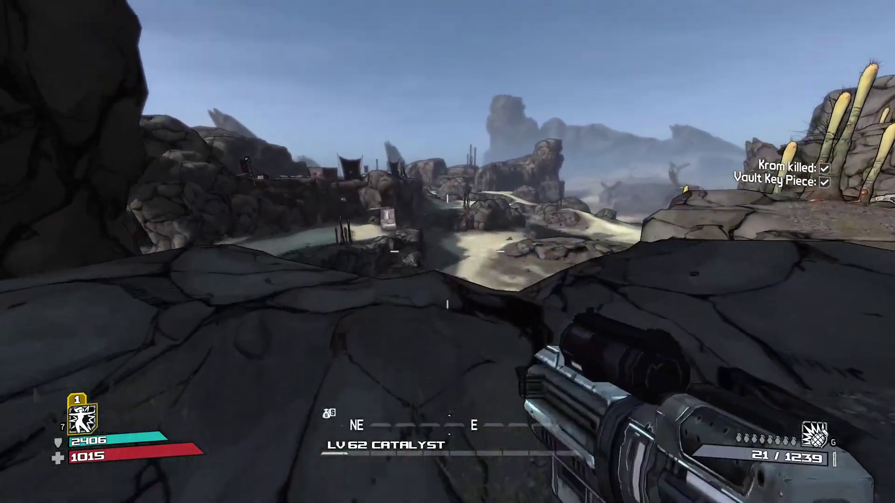
{"action": "key", "text": "shift+w"}
{"action": "key", "text": "w"}
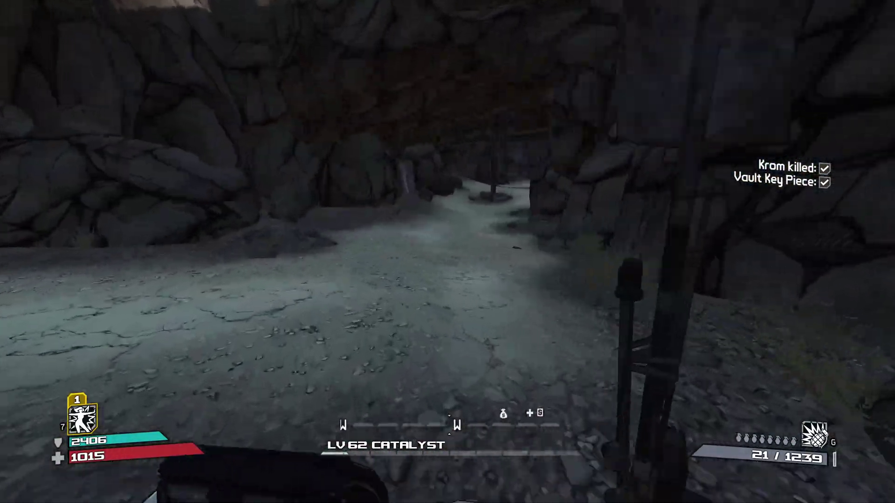
{"action": "left_click", "coordinate": [447, 251]}
{"action": "key", "text": "w"}
{"action": "left_click", "coordinate": [447, 252]}
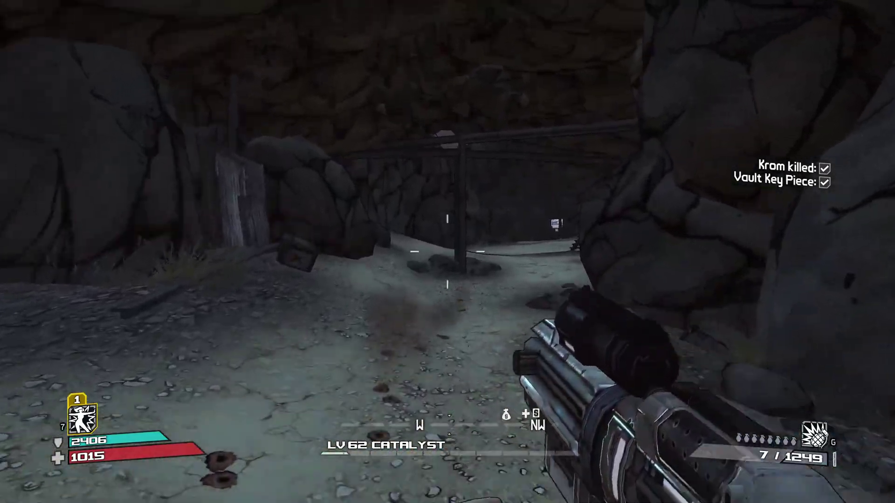
{"action": "key", "text": "g"}
{"action": "key", "text": "shift+w"}
{"action": "key", "text": "r"}
{"action": "key", "text": "w"}
{"action": "key", "text": "w"}
{"action": "key", "text": "space"}
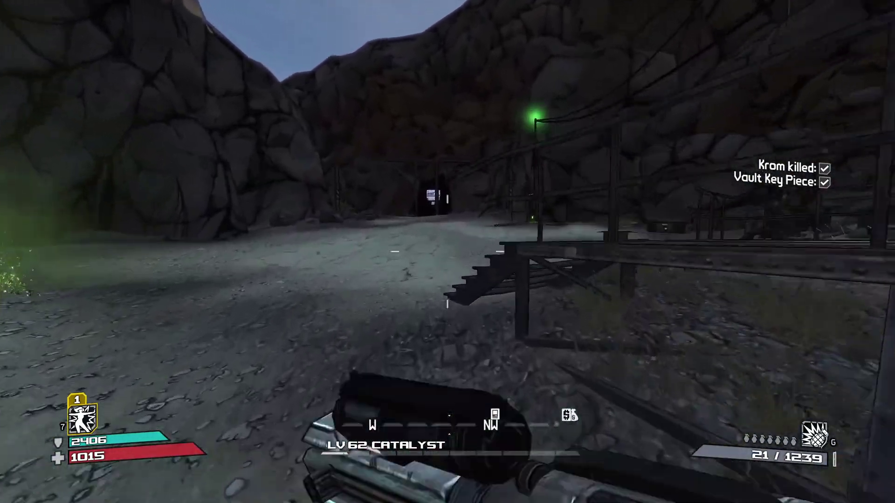
{"action": "key", "text": "w"}
{"action": "key", "text": "e"}
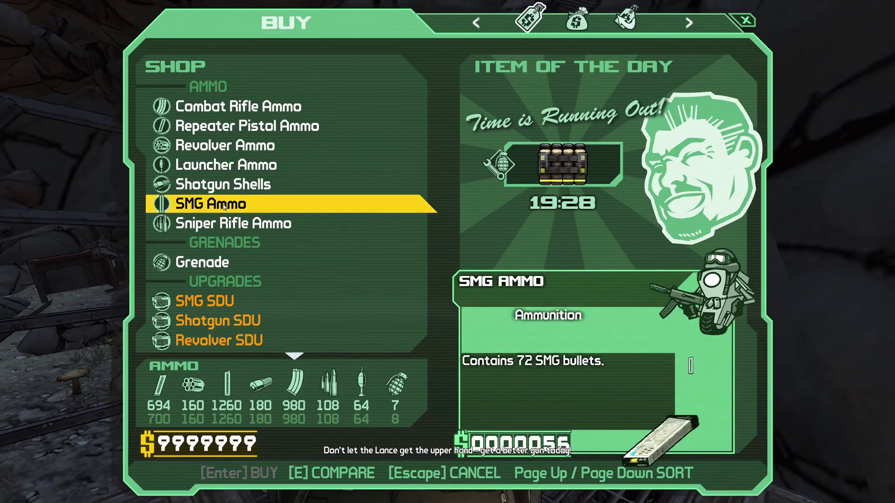
{"action": "key", "text": "Escape"}
{"action": "left_click", "coordinate": [448, 252]}
{"action": "left_click", "coordinate": [447, 251]}
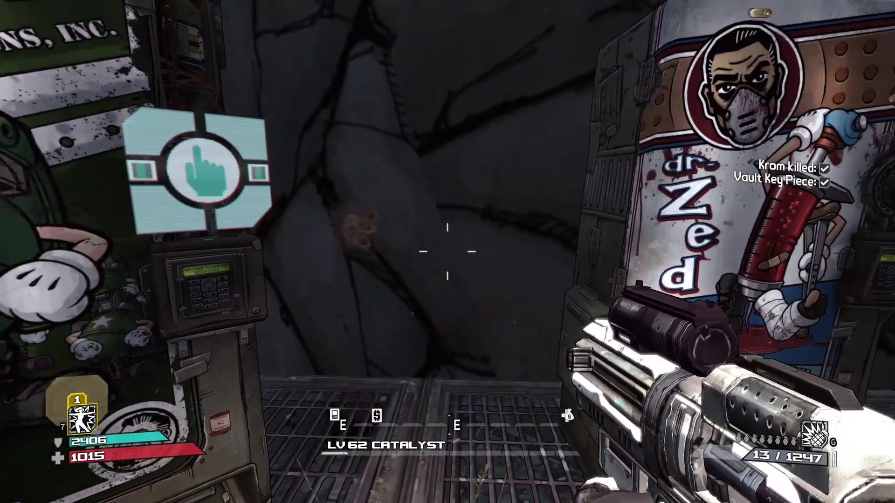
{"action": "left_click", "coordinate": [448, 251]}
{"action": "key", "text": "r"}
{"action": "key", "text": "w"}
{"action": "key", "text": "shift"}
{"action": "key", "text": "space"}
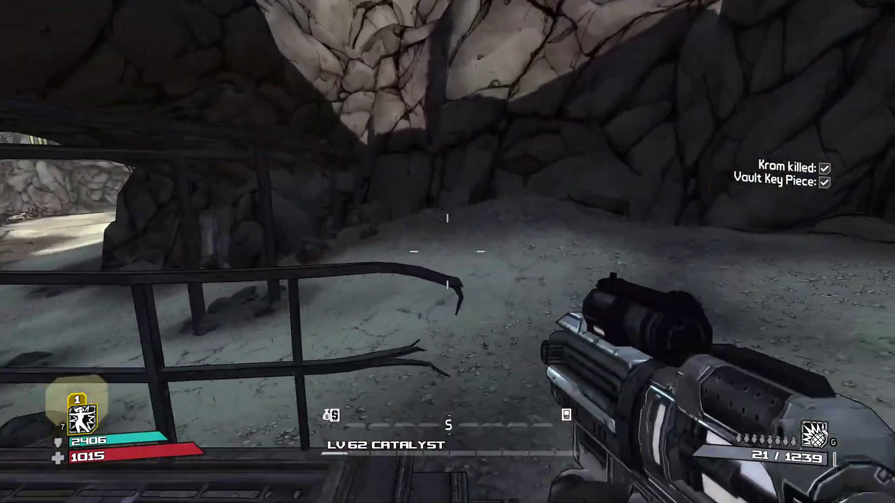
{"action": "key", "text": "w"}
{"action": "key", "text": "g"}
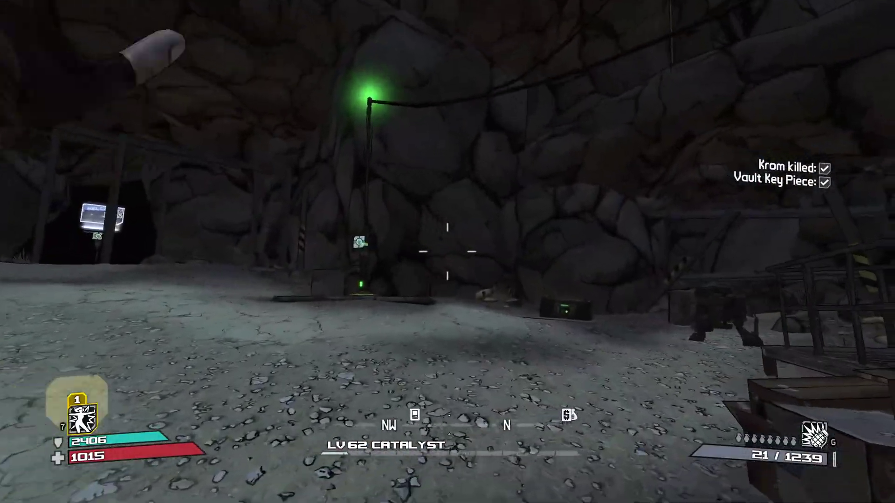
{"action": "key", "text": "w"}
{"action": "key", "text": "6"}
{"action": "left_click", "coordinate": [201, 262]}
{"action": "key", "text": "Escape"}
{"action": "key", "text": "w"}
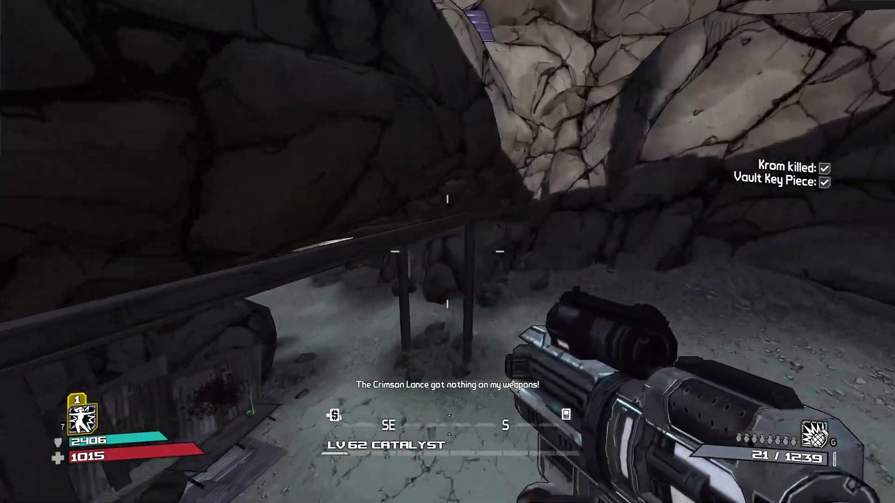
{"action": "key", "text": "w"}
{"action": "key", "text": "f"}
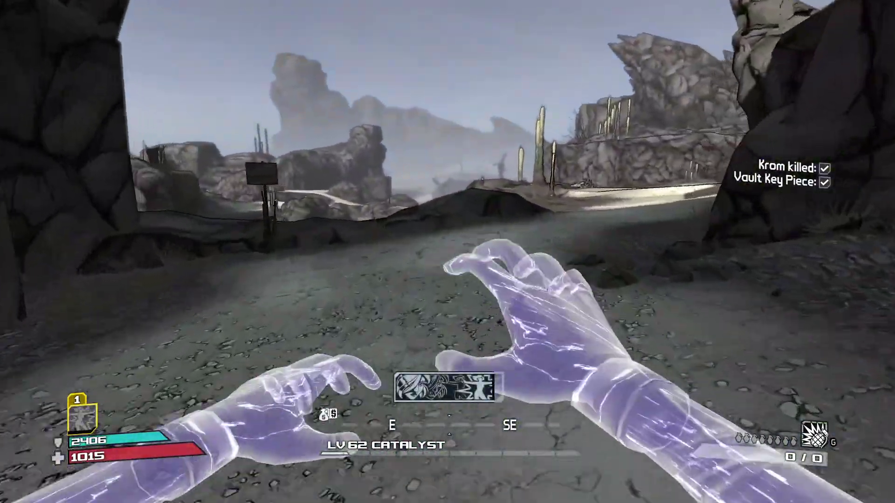
{"action": "key", "text": "w"}
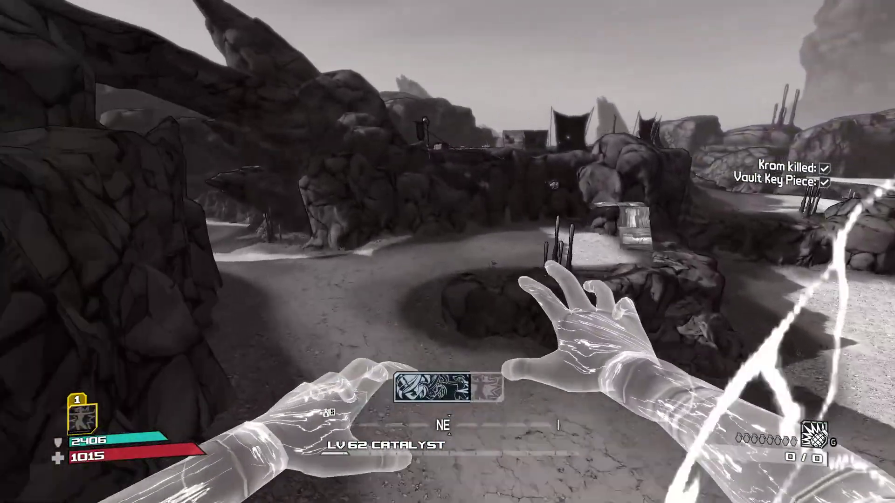
{"action": "key", "text": "w"}
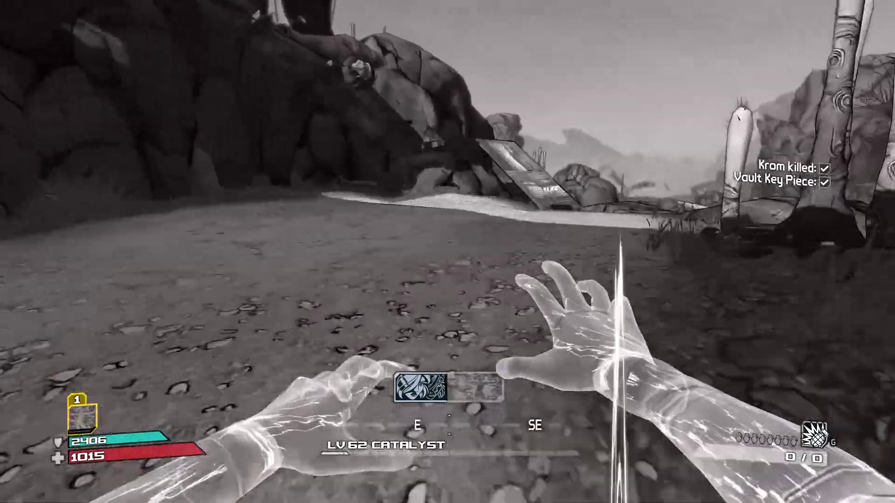
{"action": "key", "text": "w"}
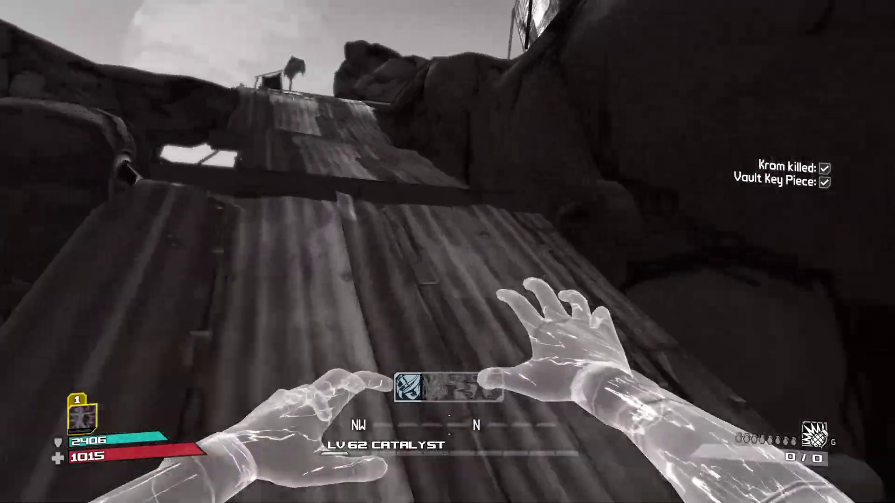
{"action": "key", "text": "w"}
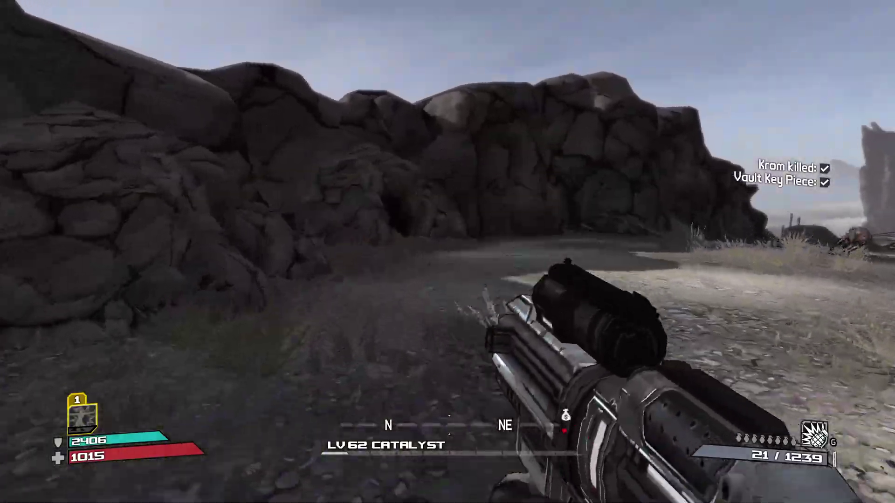
{"action": "key", "text": "w"}
{"action": "left_click", "coordinate": [448, 251]}
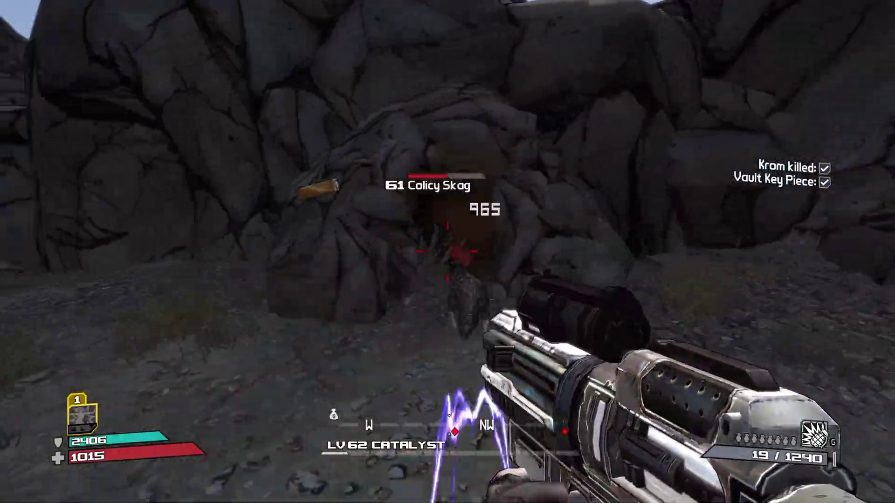
{"action": "left_click", "coordinate": [447, 251]}
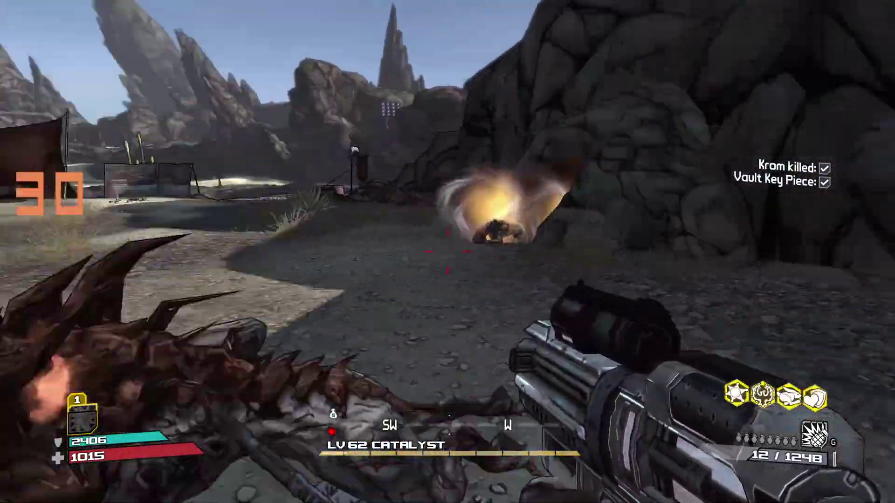
{"action": "left_click", "coordinate": [447, 252]}
{"action": "left_click", "coordinate": [447, 251]}
{"action": "left_click", "coordinate": [448, 252]}
{"action": "left_click", "coordinate": [448, 251]}
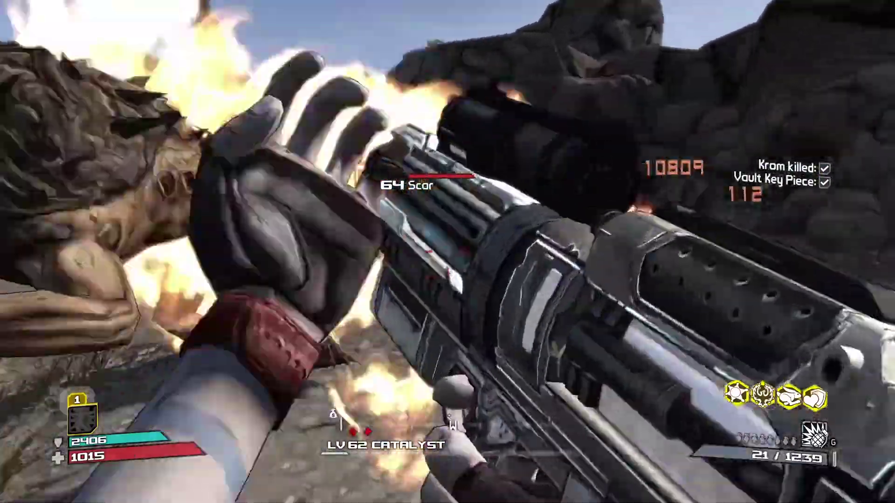
{"action": "left_click", "coordinate": [447, 252]}
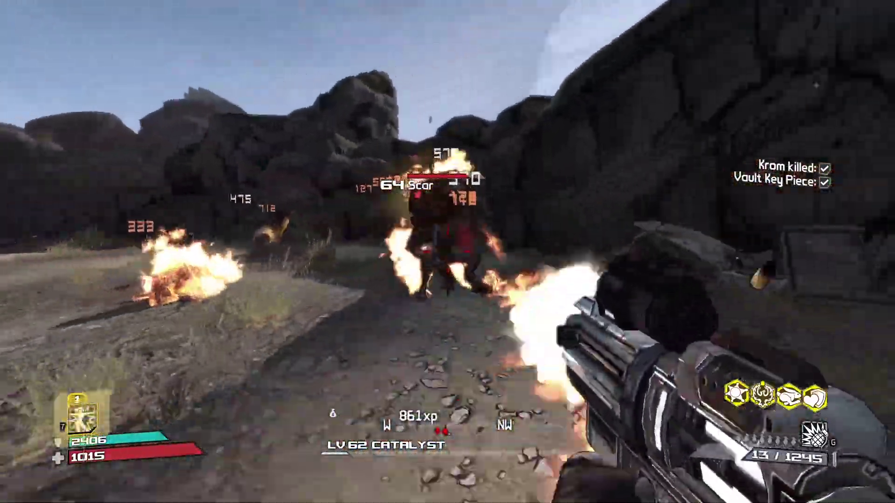
{"action": "left_click", "coordinate": [447, 251]}
{"action": "key", "text": "f"}
{"action": "key", "text": "v"}
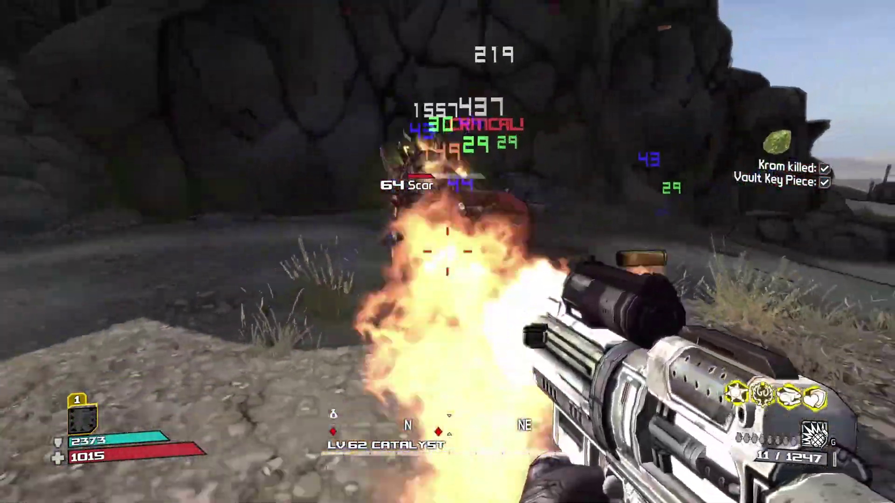
{"action": "left_click", "coordinate": [447, 251]}
{"action": "key", "text": "r"}
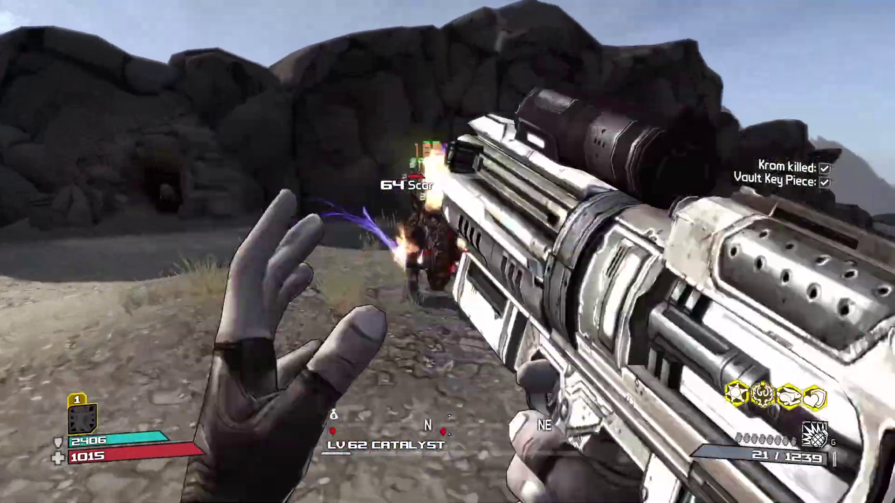
{"action": "left_click", "coordinate": [447, 252]}
{"action": "right_click", "coordinate": [448, 252]}
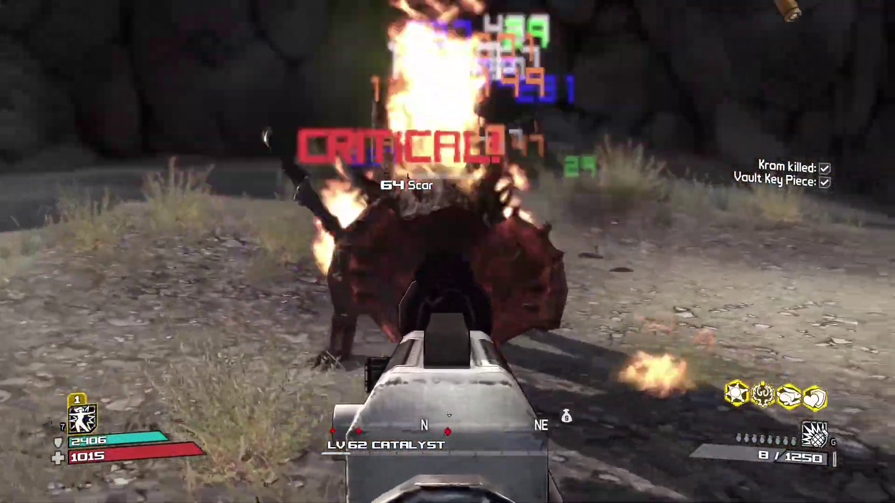
{"action": "left_click", "coordinate": [447, 252]}
{"action": "key", "text": "r"}
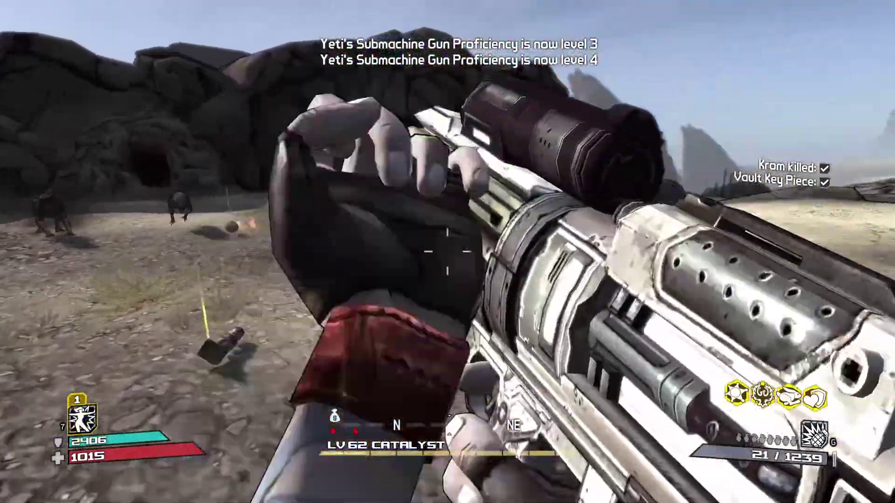
{"action": "key", "text": "w"}
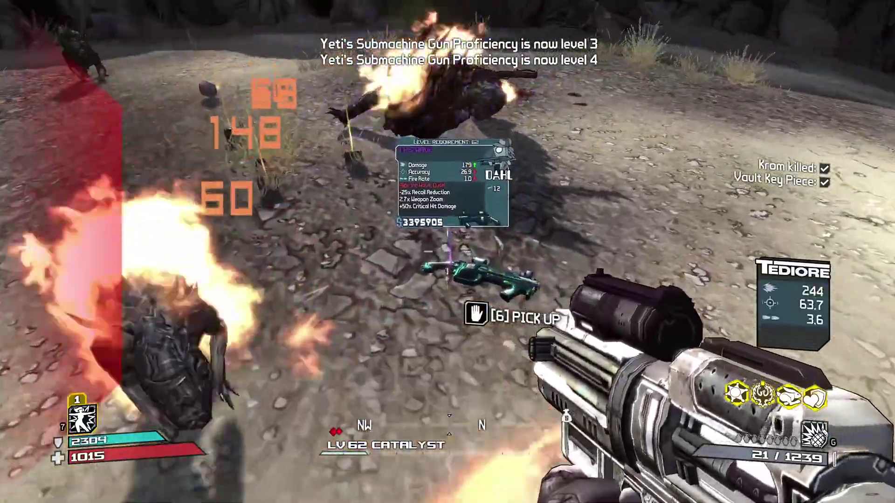
{"action": "key", "text": "d"}
{"action": "key", "text": "w"}
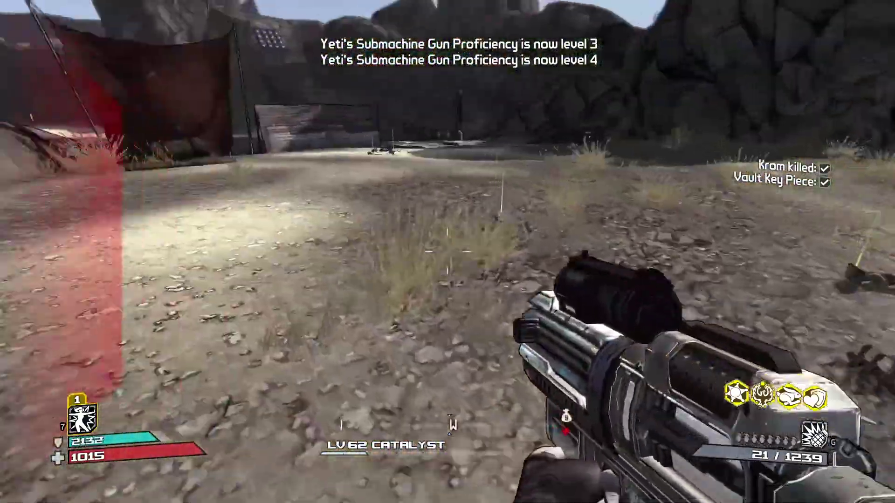
Step: Play Borderlands briefly to test the enabled mods in the game
{"action": "key", "text": "a"}
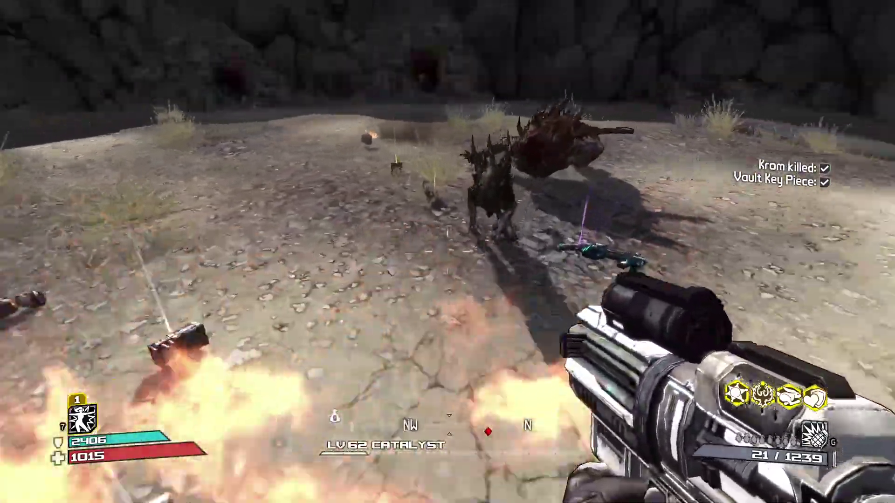
{"action": "left_click", "coordinate": [448, 252]}
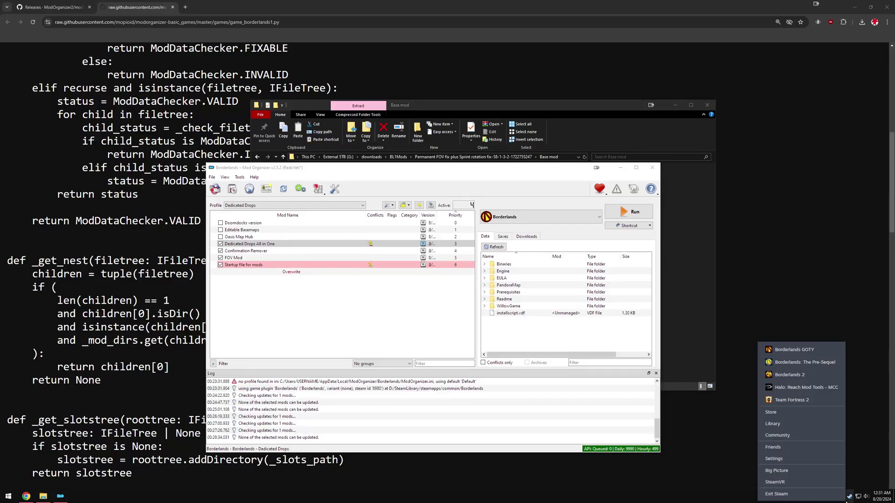
Step: Switch to the Steam library and browse the local files of Borderlands Game of the Year Edition
{"action": "left_click", "coordinate": [796, 424]}
{"action": "right_click", "coordinate": [345, 265]}
{"action": "mouse_move", "coordinate": [373, 317]}
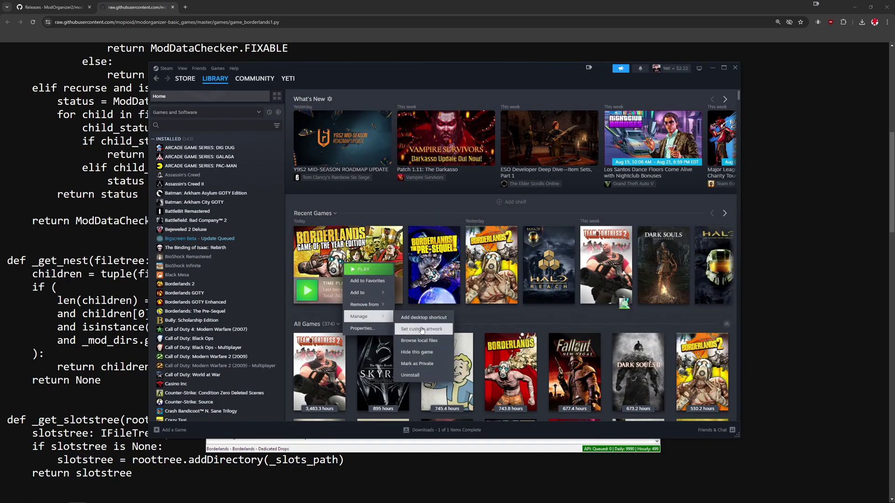
{"action": "left_click", "coordinate": [429, 344]}
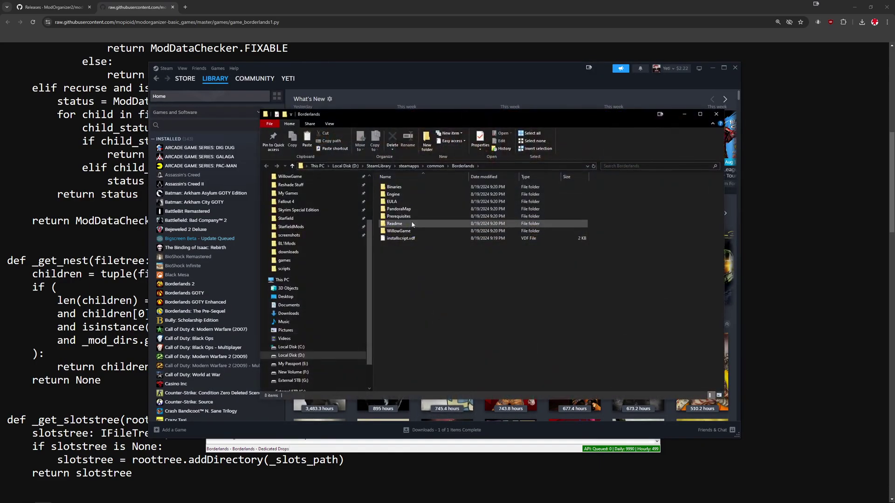
Step: Inspect the DLC and Maps folders inside WillowGame's CookedPC folder, and close the file window
{"action": "double_click", "coordinate": [432, 194]}
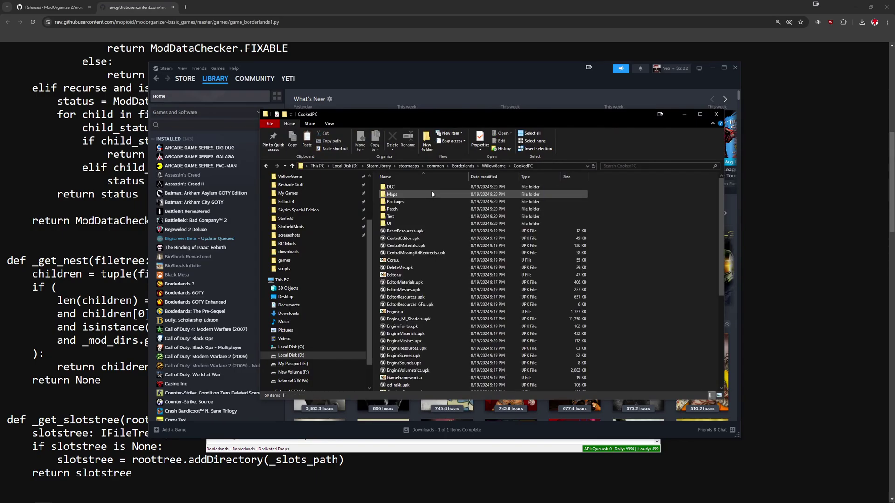
{"action": "double_click", "coordinate": [404, 188]}
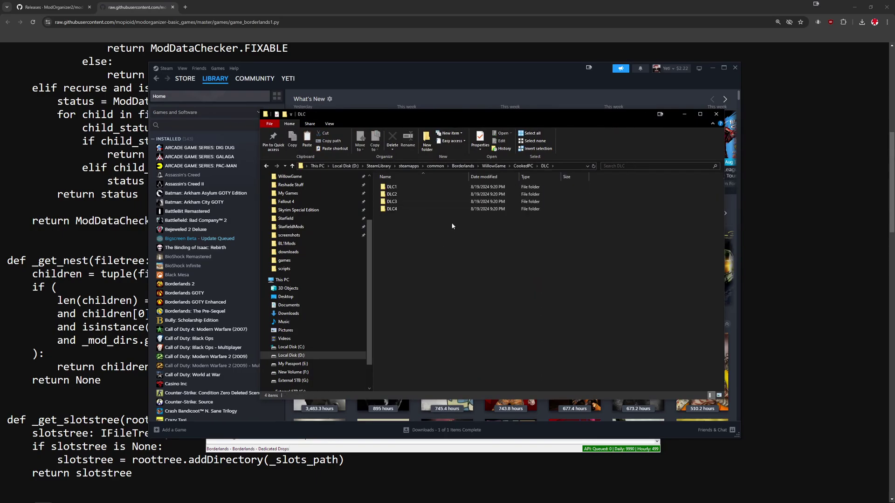
{"action": "left_click", "coordinate": [520, 167]}
{"action": "double_click", "coordinate": [410, 195]}
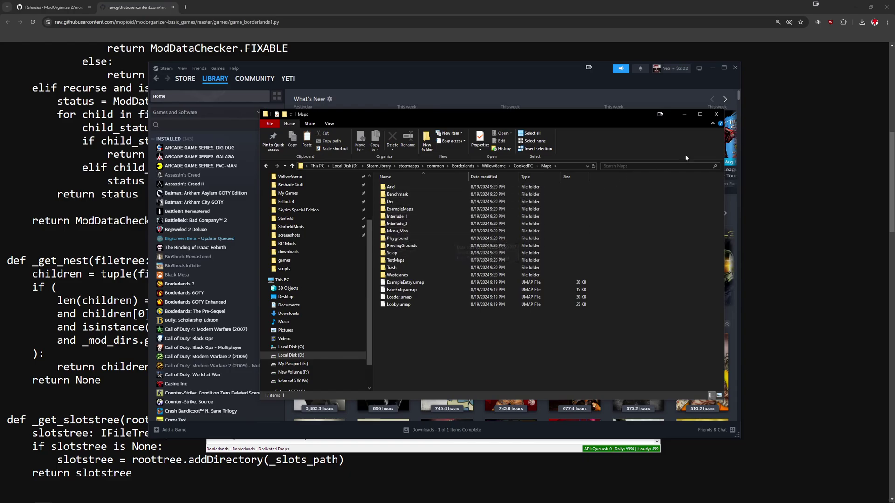
{"action": "left_click", "coordinate": [717, 114]}
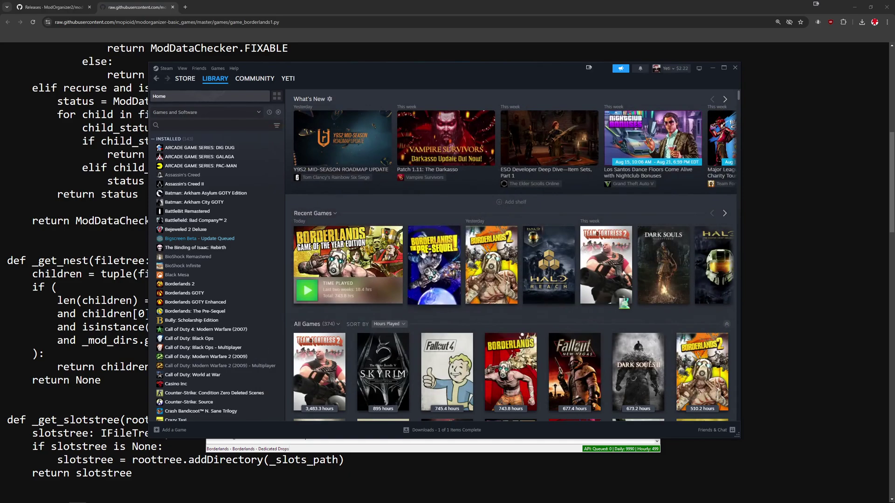
Step: Switch to Mod Organizer 2, view the contents of the Dedicated Drops All in One mod folder, and close it
{"action": "left_click", "coordinate": [329, 442]}
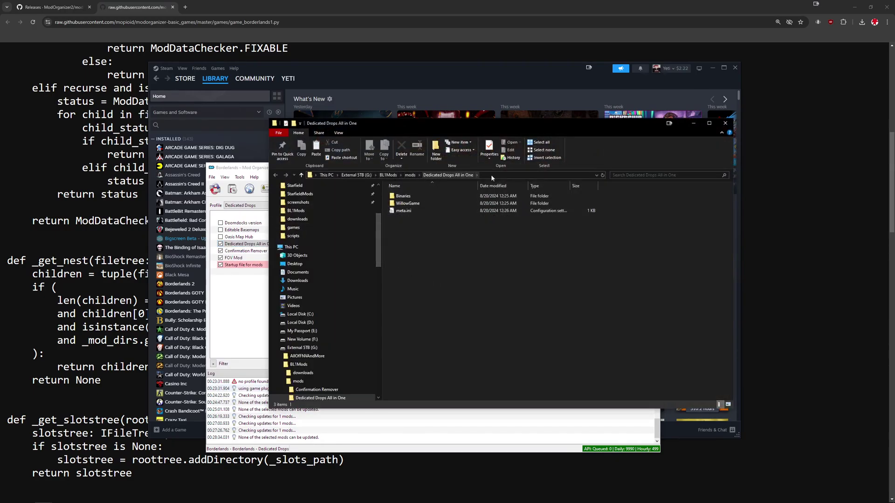
{"action": "left_click", "coordinate": [725, 123]}
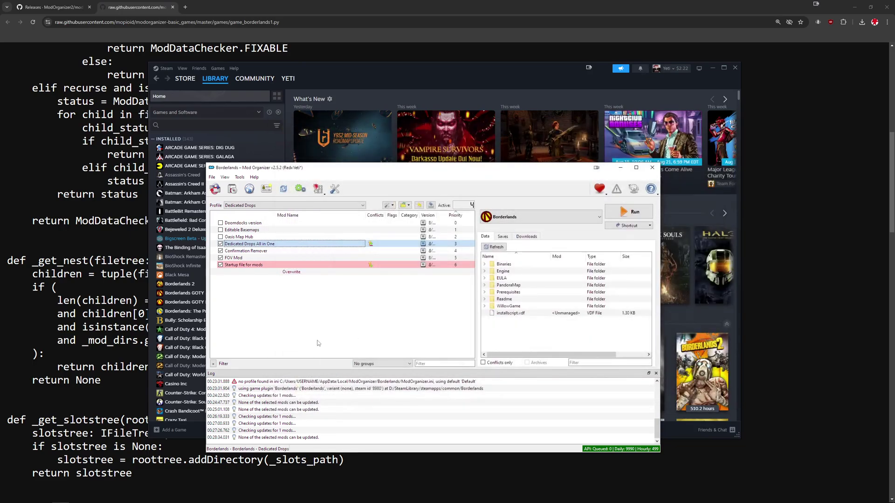